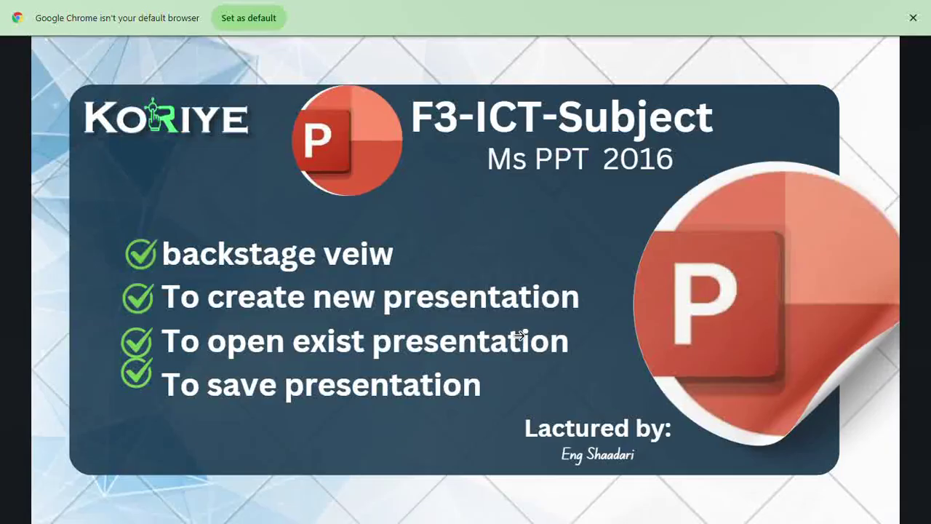
# - Exit the full-screen lesson slides and minimize Chrome to reveal the desktop
pyautogui.press('Escape')
pyautogui.click(849, 11)
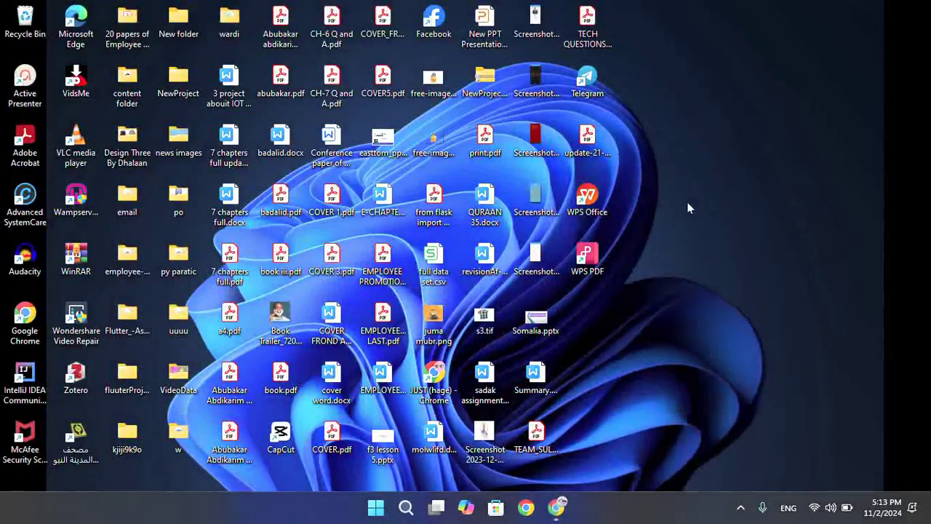
# - Search the Start menu for 'pp' and launch PowerPoint 2016
pyautogui.click(376, 507)
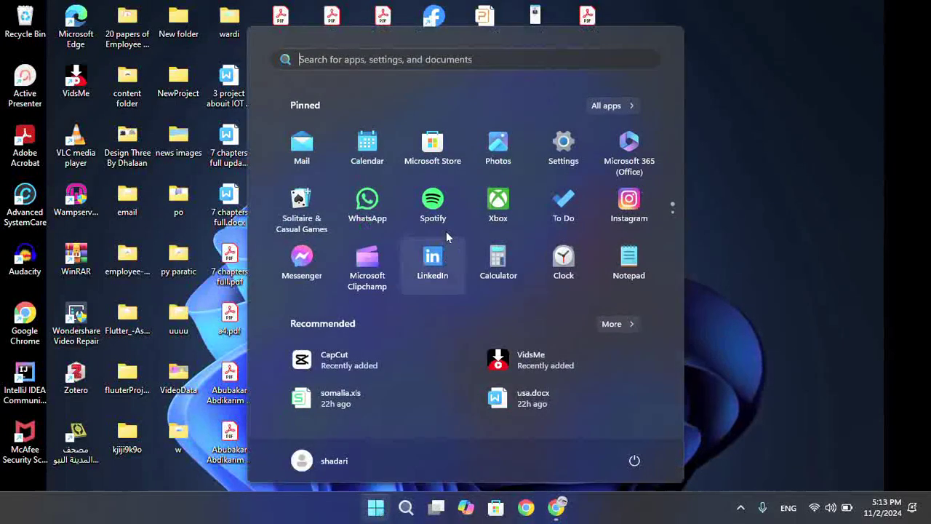
pyautogui.write('pp')
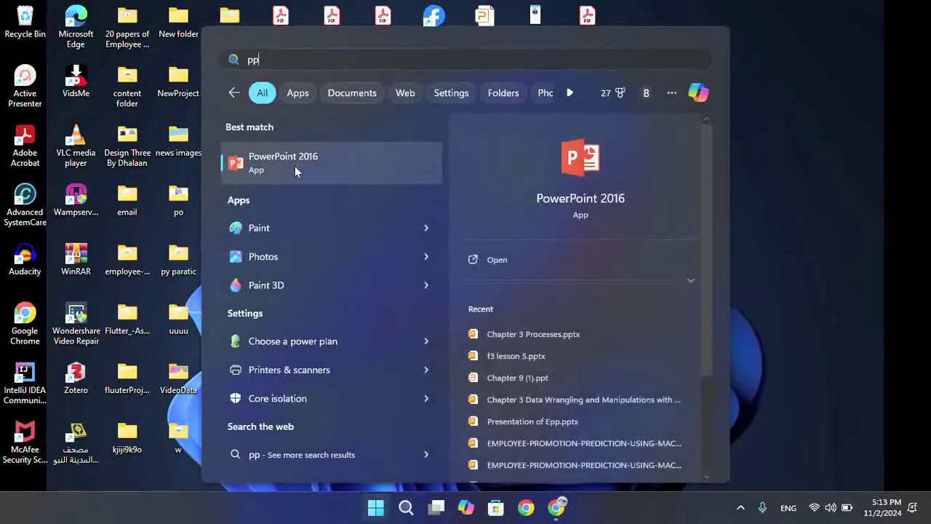
pyautogui.click(295, 165)
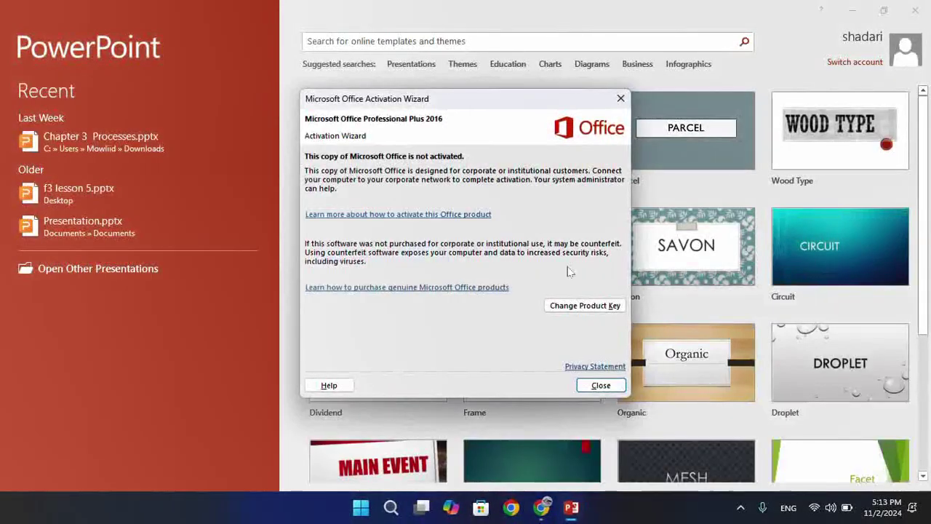
# - Close the activation notice, decline the default-program prompt, and create a Blank Presentation
pyautogui.click(591, 386)
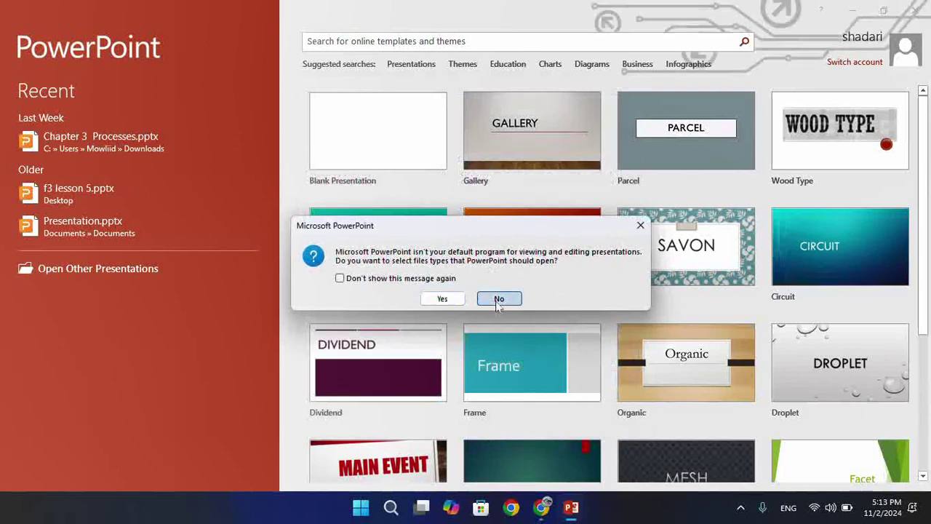
pyautogui.click(499, 239)
pyautogui.click(357, 121)
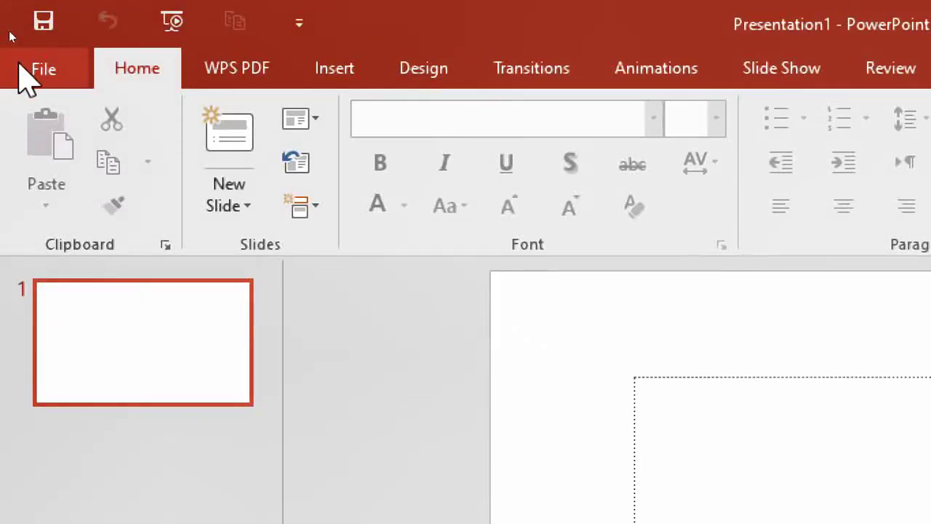
# - Show the File backstage Info page for Presentation1
pyautogui.click(19, 64)
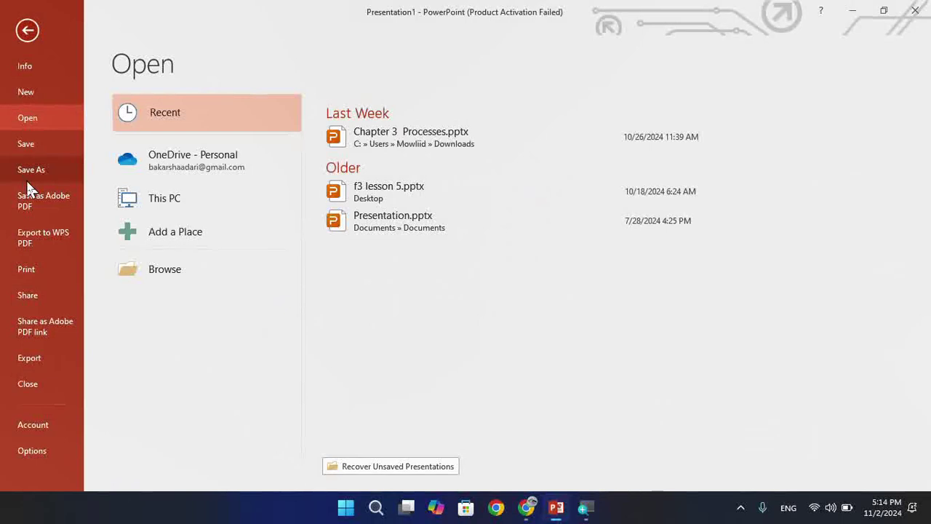
pyautogui.click(26, 67)
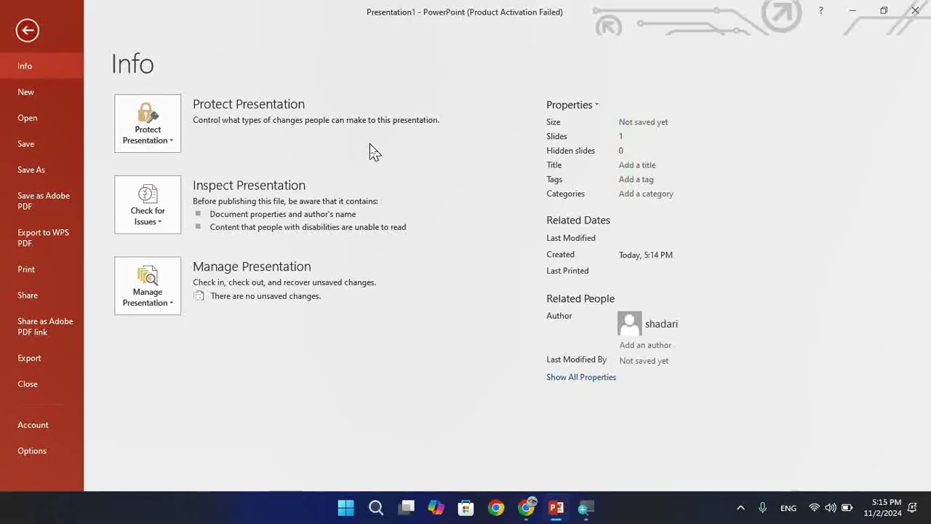
# - Return to the slide, then browse the File > New templates such as Gallery, Parcel, Berlin and Savon
pyautogui.click(27, 30)
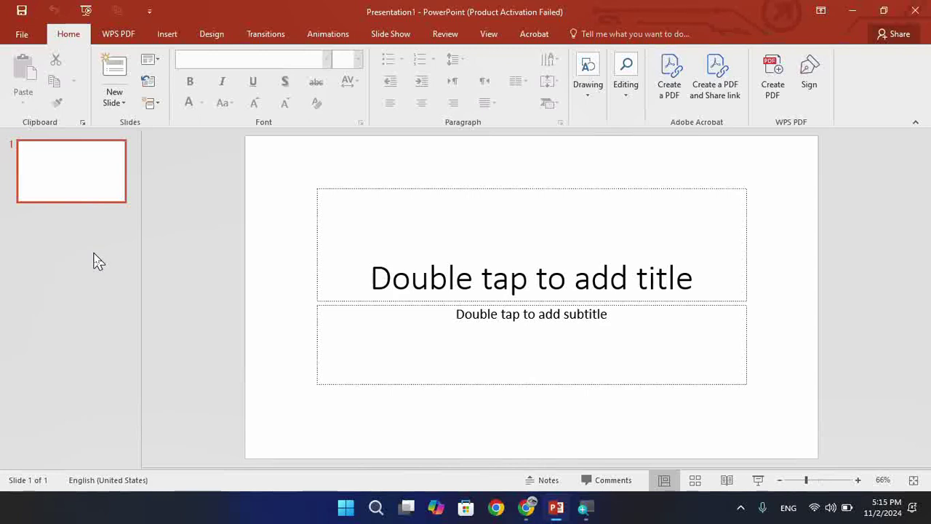
pyautogui.click(21, 32)
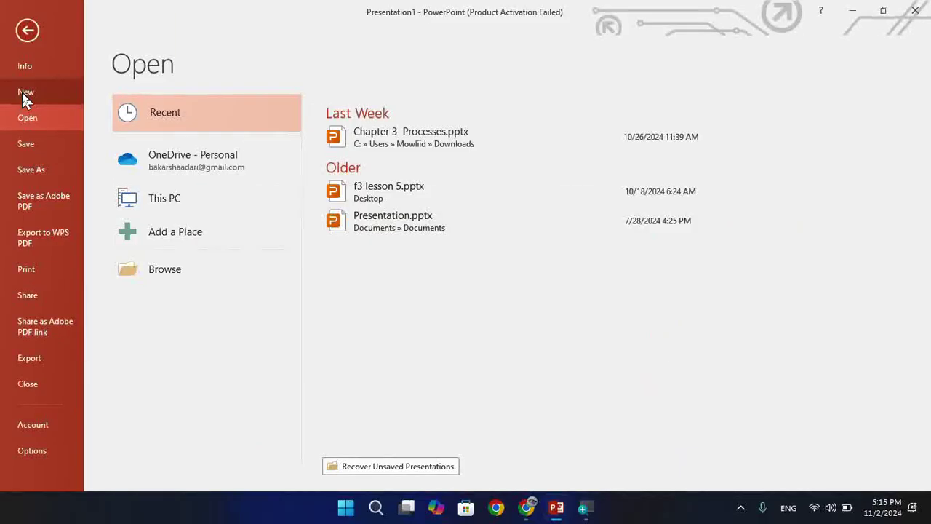
pyautogui.click(24, 95)
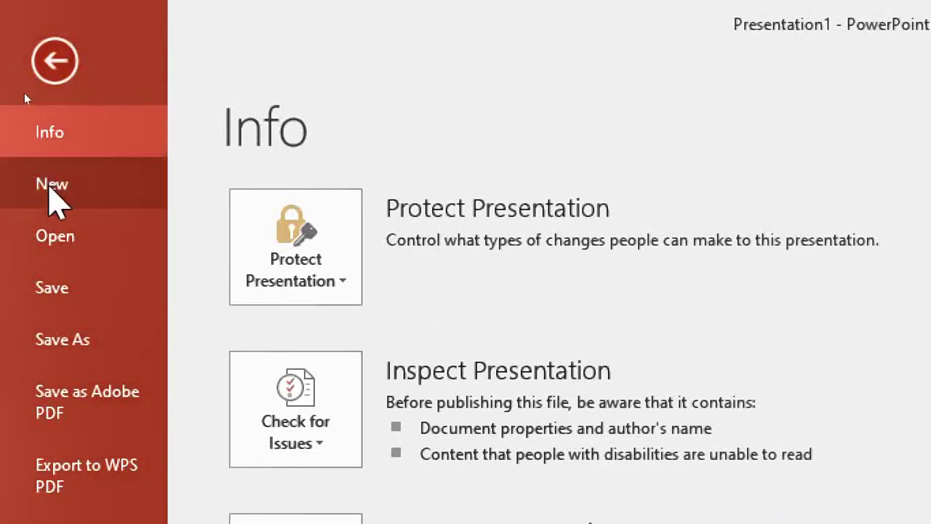
pyautogui.click(49, 178)
pyautogui.scroll(-2, 437, 430)
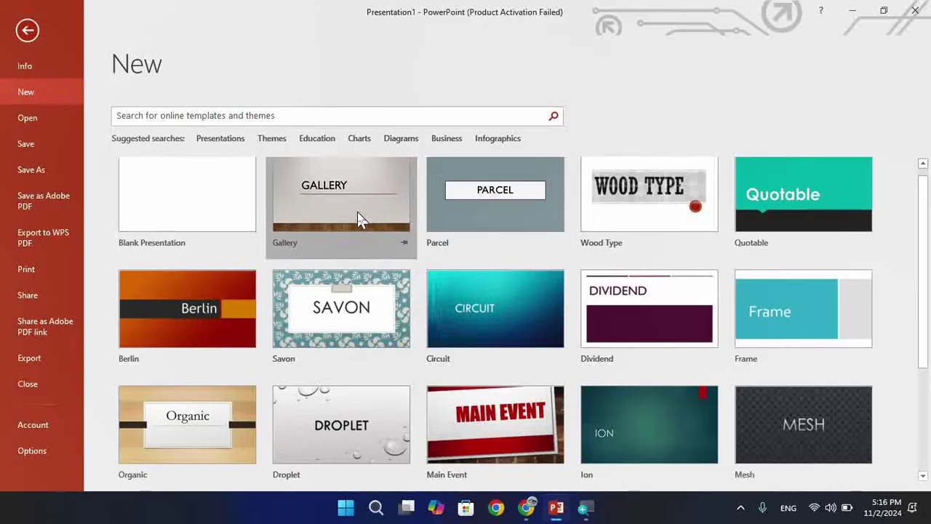
pyautogui.scroll(1, 358, 216)
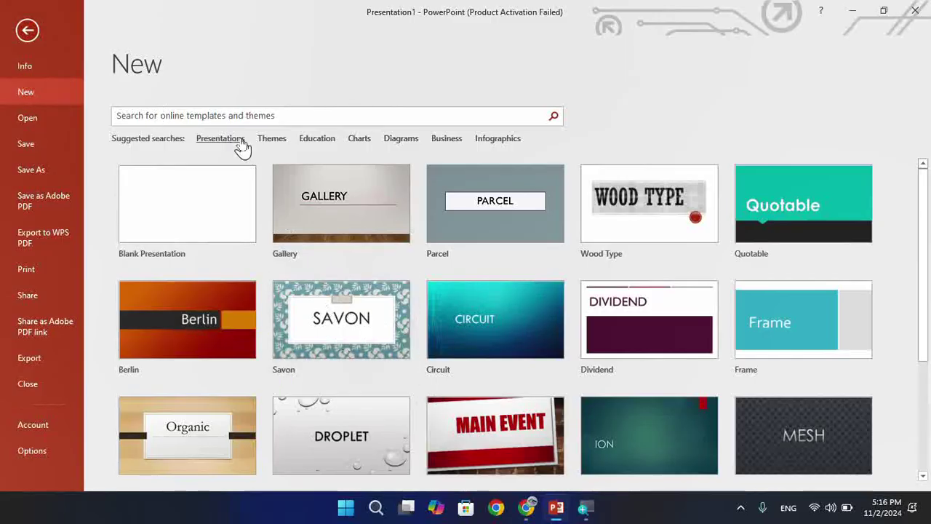
pyautogui.click(234, 115)
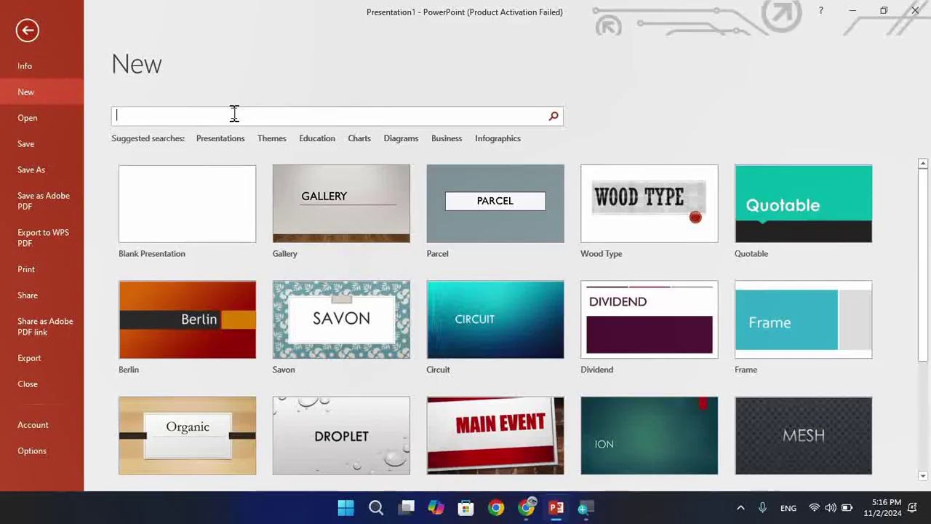
# - Search online templates for 'industary', then clear it and search for 'schools'
pyautogui.write('in')
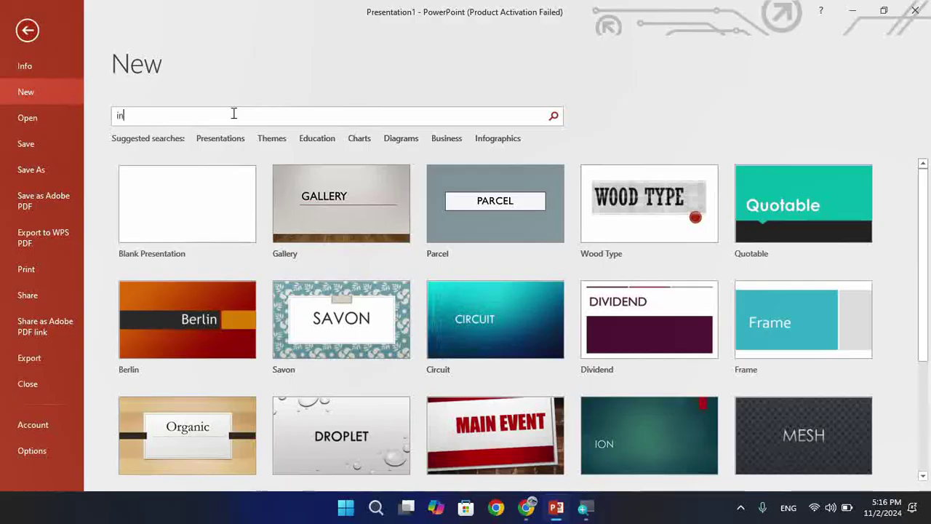
pyautogui.write('dusta')
pyautogui.write('ry')
pyautogui.press('Return')
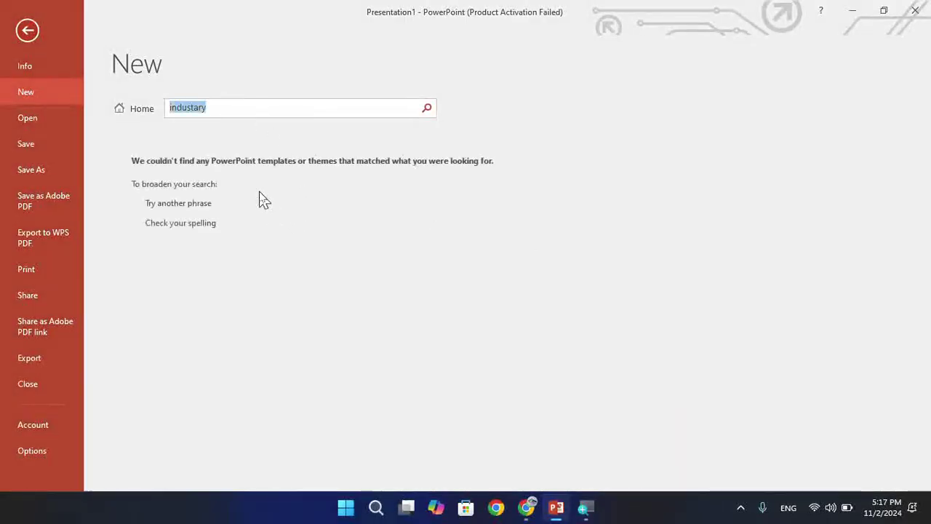
pyautogui.press('BackSpace')
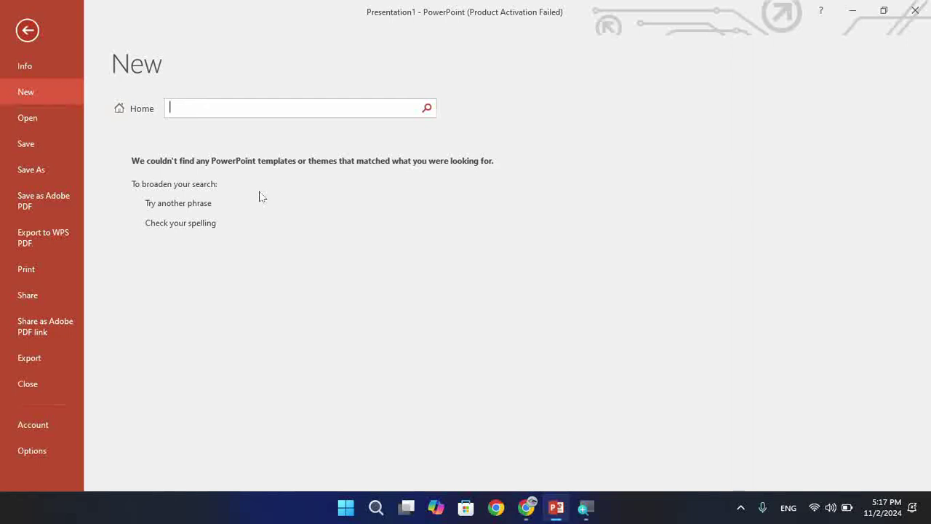
pyautogui.write('s')
pyautogui.write('chools')
pyautogui.press('Return')
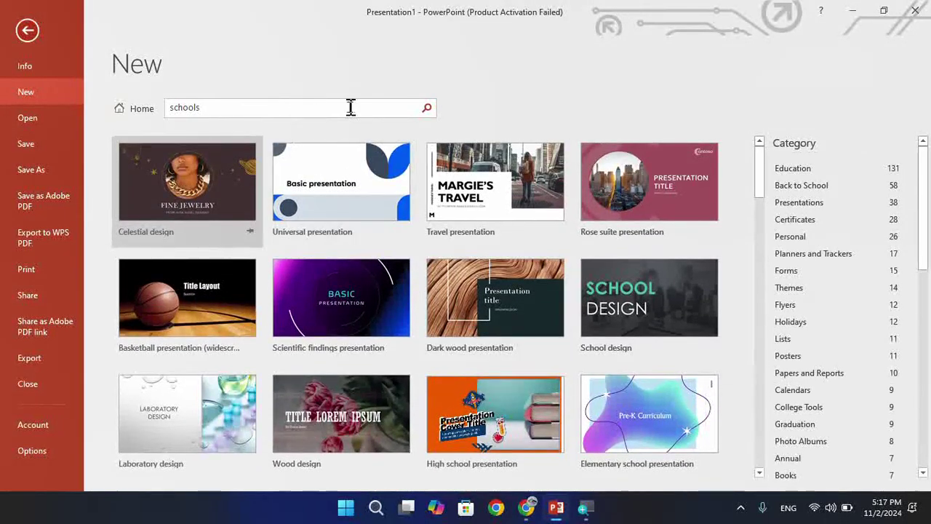
# - Replace the search term with 'technology' and run the template search
pyautogui.doubleClick(398, 107)
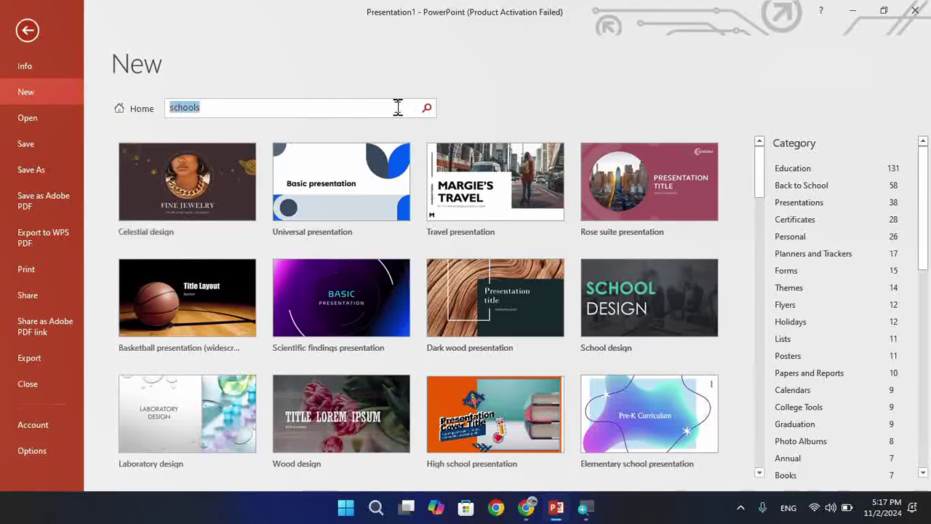
pyautogui.press('BackSpace')
pyautogui.write('te')
pyautogui.write('chnolog')
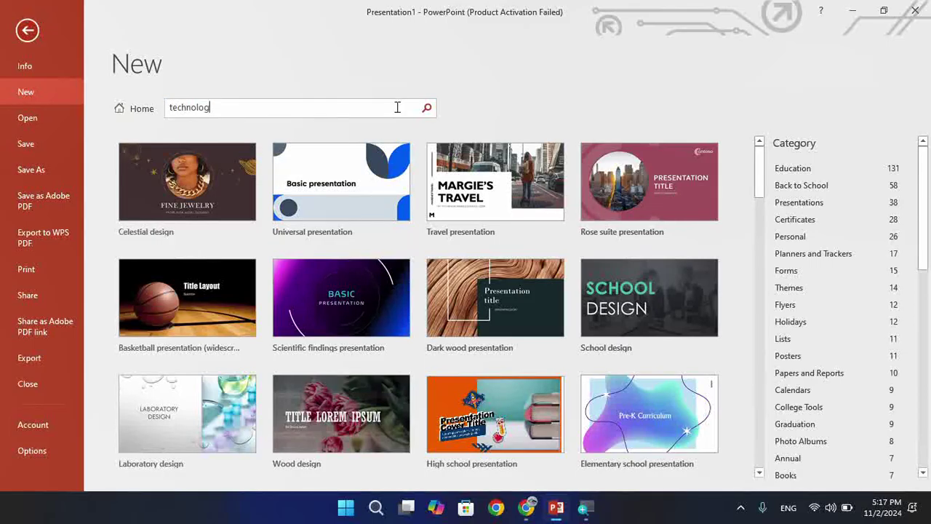
pyautogui.write('y')
pyautogui.press('Return')
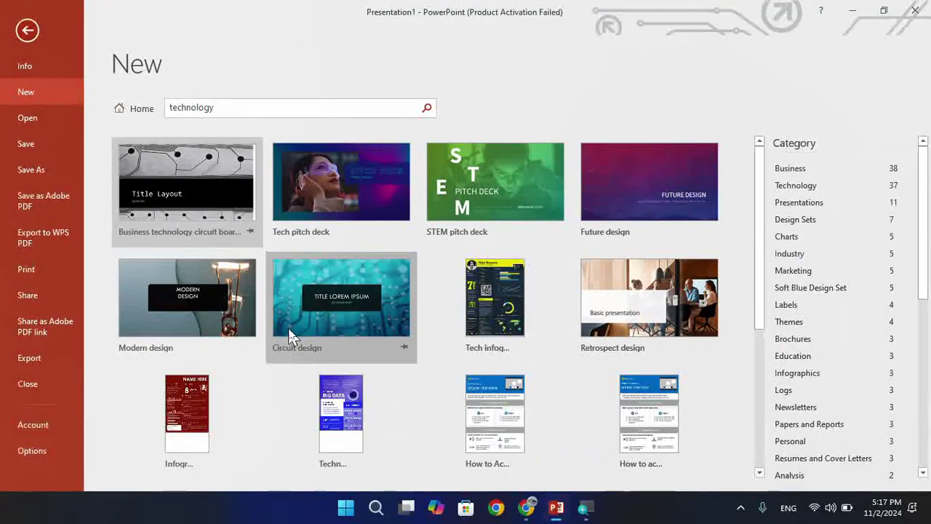
# - Preview the Tech pitch deck template and create the 23-slide Fabrikam deck from it
pyautogui.click(348, 178)
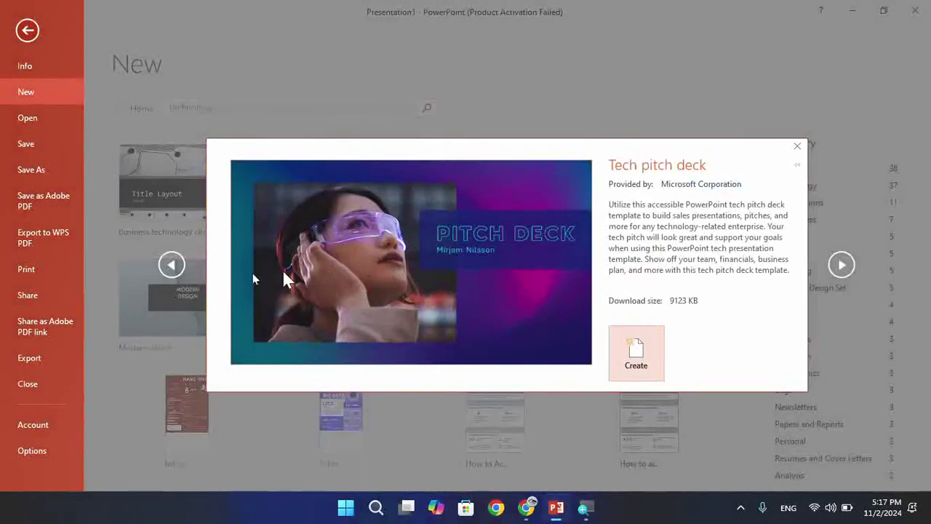
pyautogui.click(168, 268)
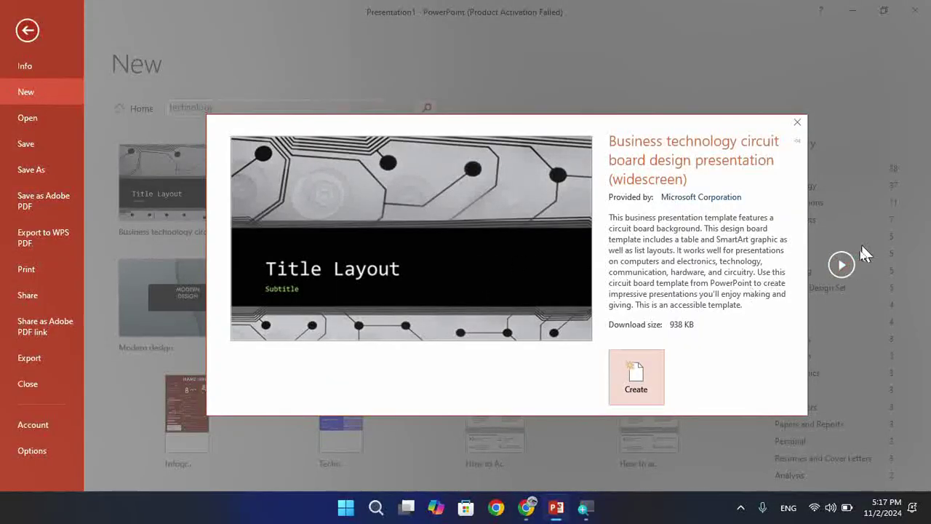
pyautogui.click(843, 265)
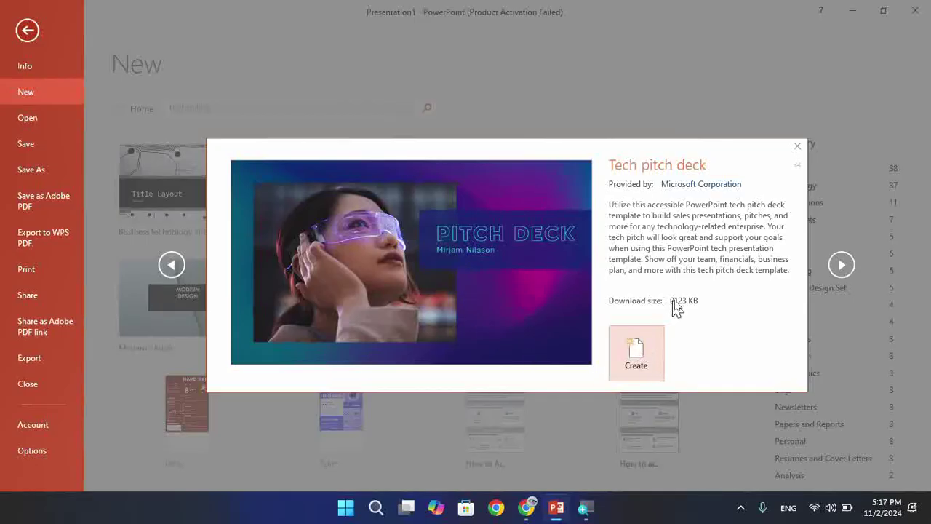
pyautogui.click(648, 364)
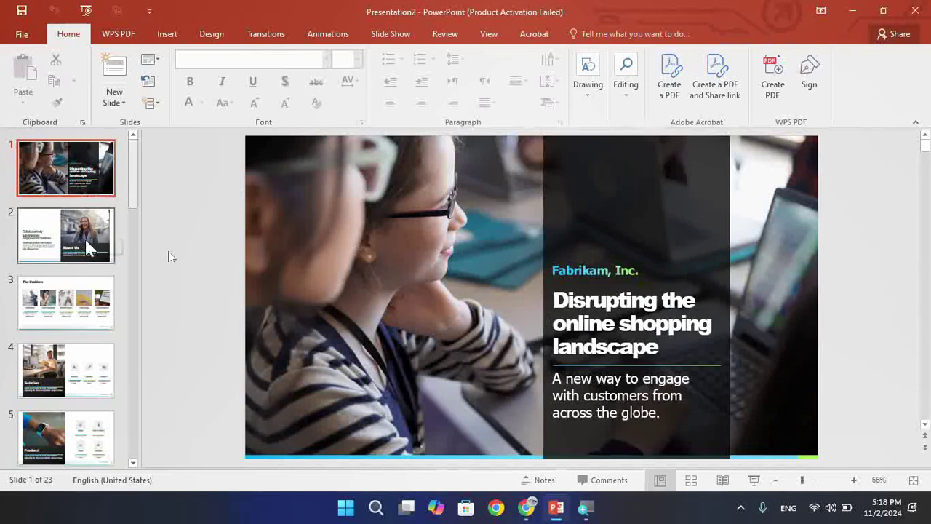
# - Start the slide show and advance from About Us through the Market Opportunity slides
pyautogui.click(754, 480)
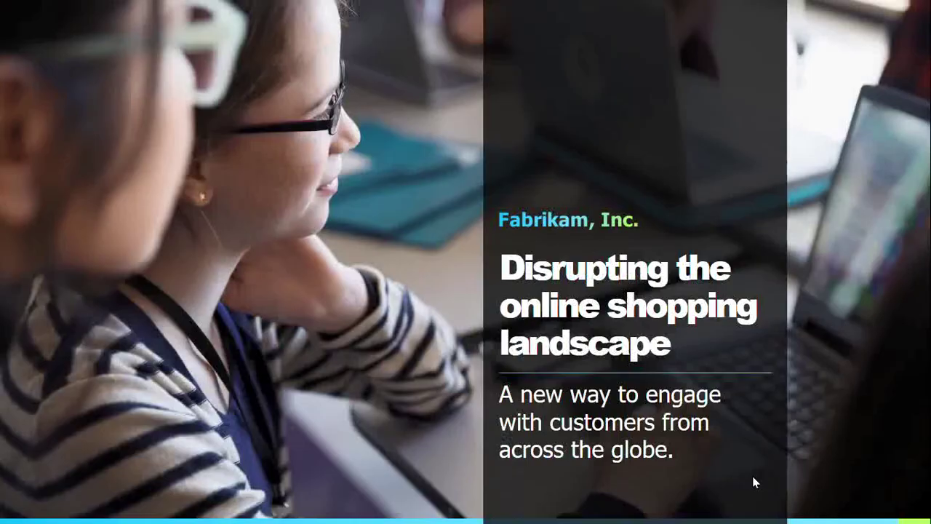
pyautogui.click(753, 477)
pyautogui.click(753, 477)
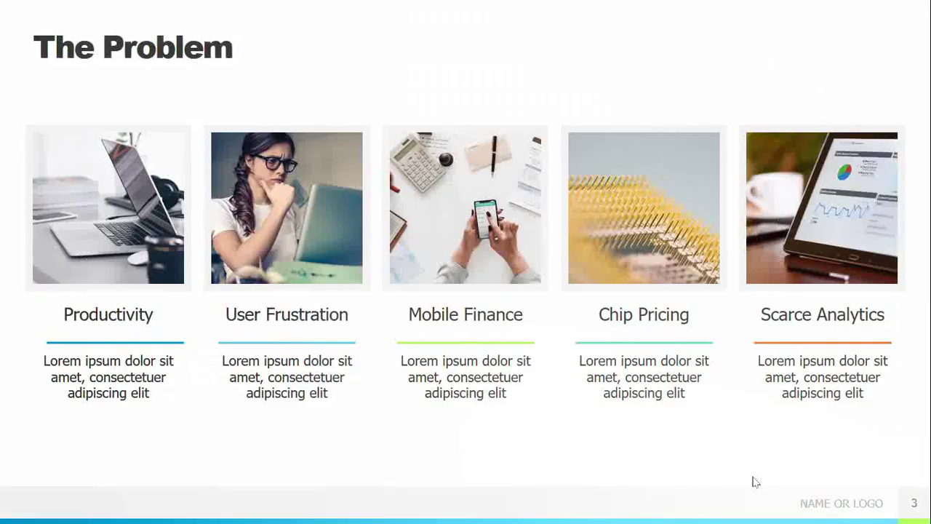
pyautogui.click(753, 481)
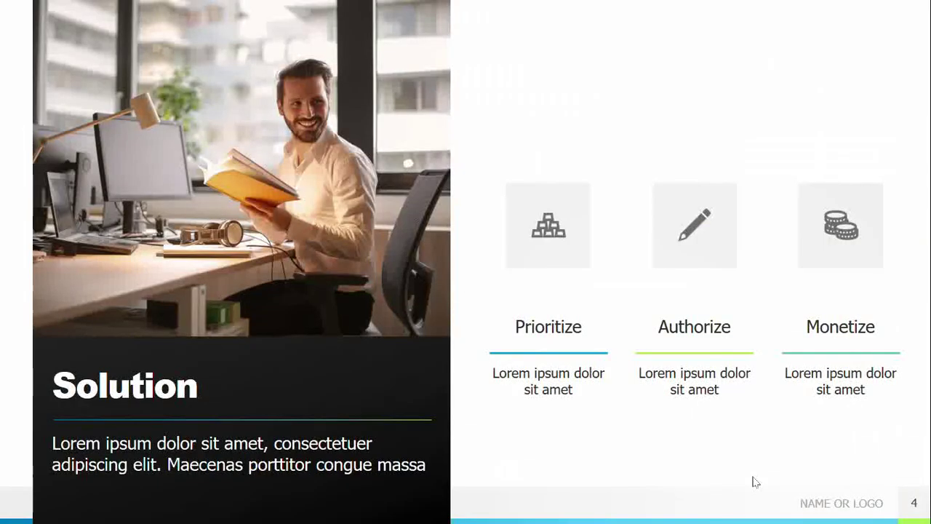
pyautogui.click(755, 481)
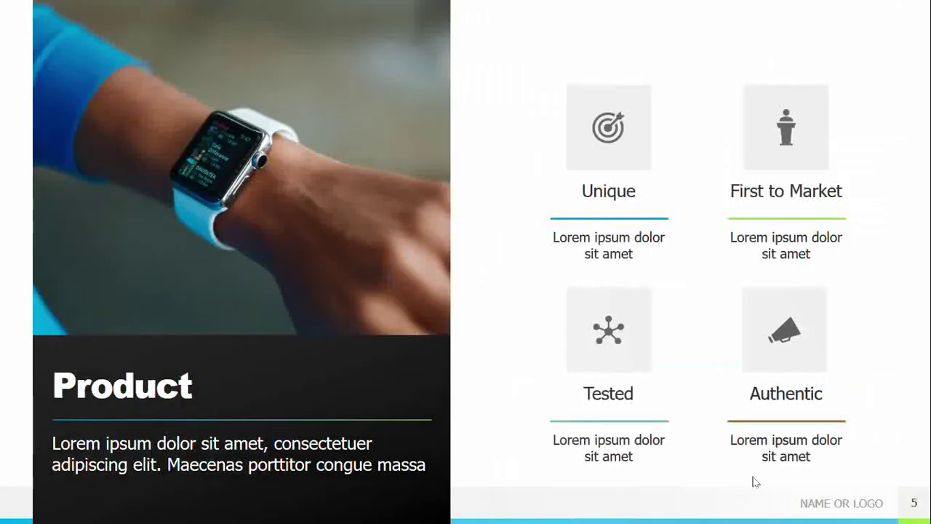
pyautogui.click(755, 481)
pyautogui.press('Left')
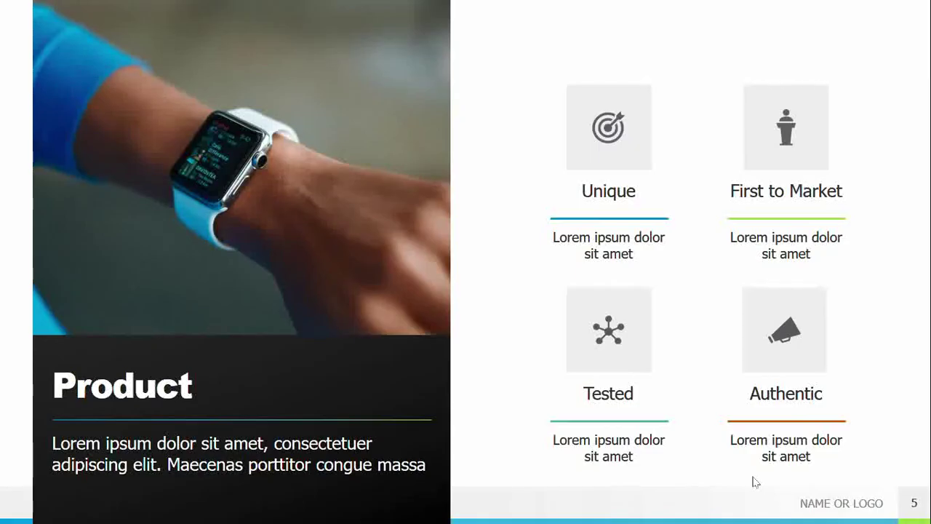
pyautogui.click(755, 482)
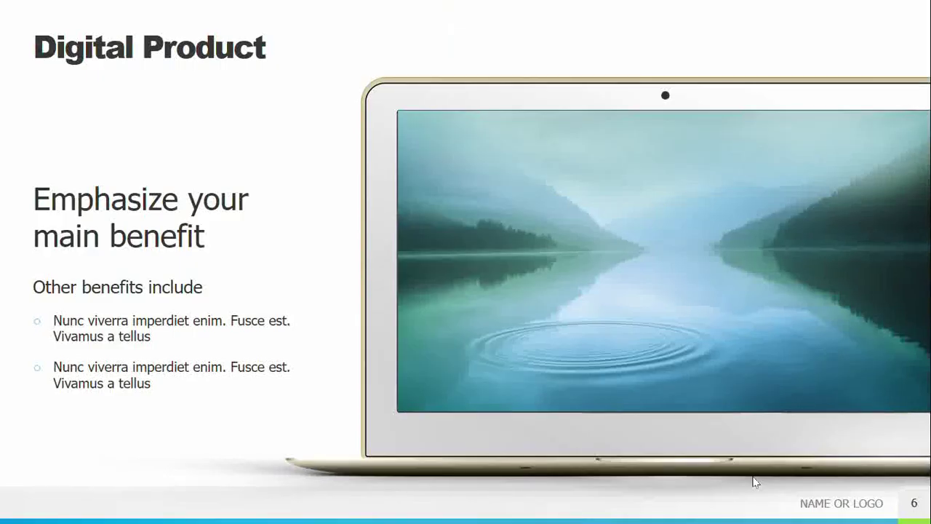
pyautogui.click(754, 482)
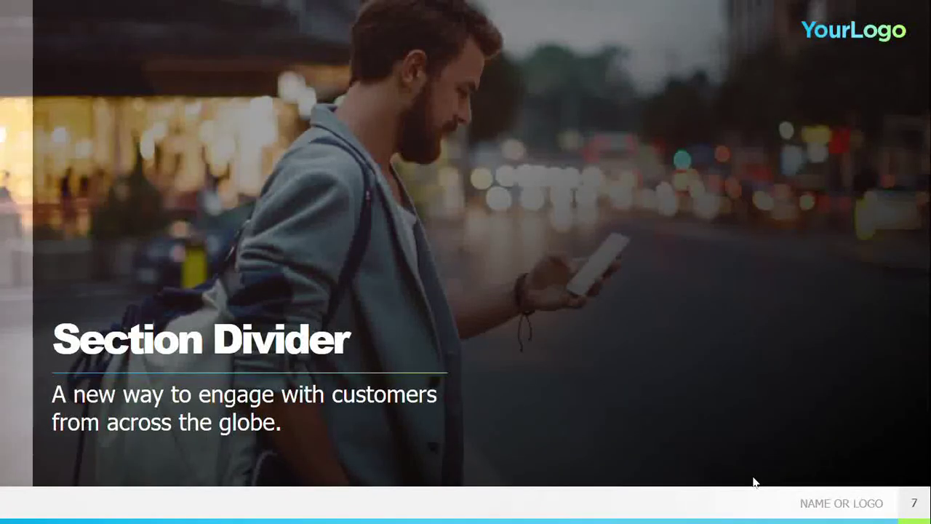
pyautogui.click(755, 481)
pyautogui.click(755, 481)
pyautogui.click(754, 481)
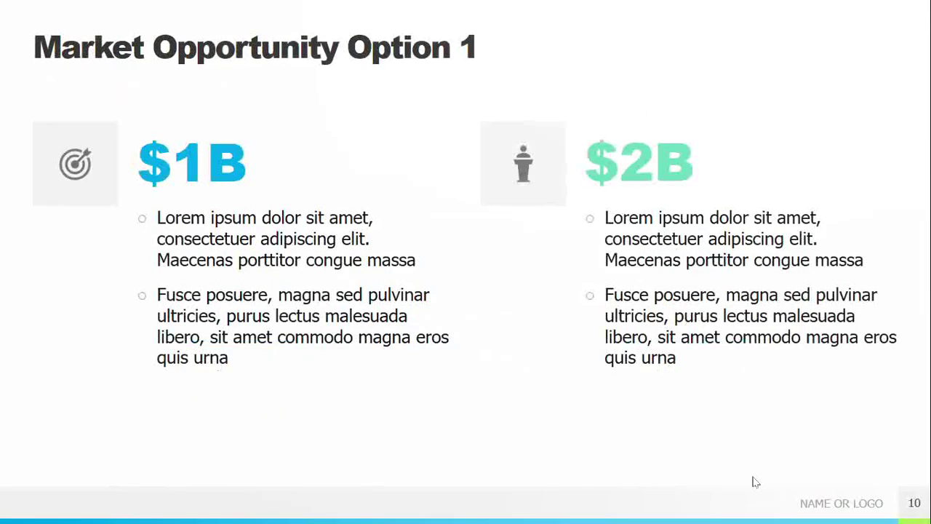
pyautogui.click(754, 482)
pyautogui.click(755, 482)
pyautogui.press('Left')
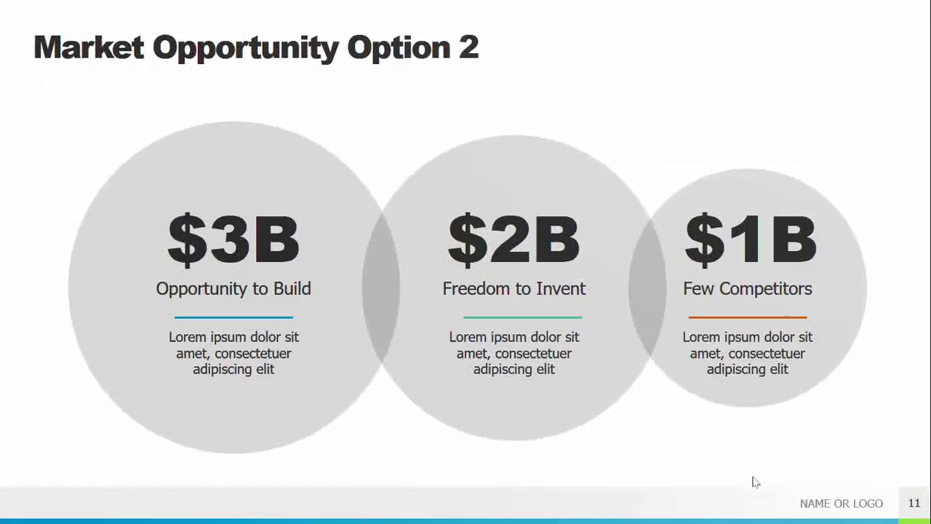
# - Continue past Timeline, Traction and Summary to the end, then exit to editing
pyautogui.click(755, 481)
pyautogui.click(754, 482)
pyautogui.click(755, 481)
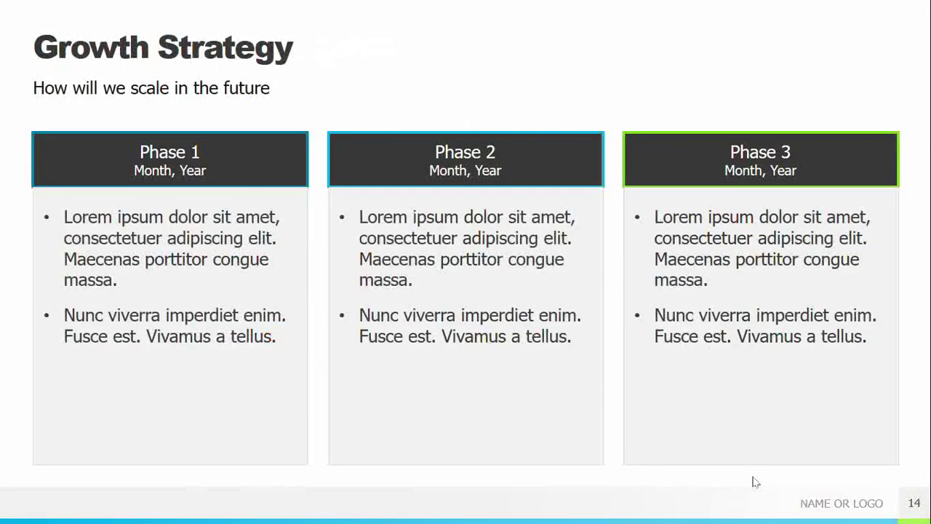
pyautogui.click(754, 481)
pyautogui.click(754, 482)
pyautogui.press('Left')
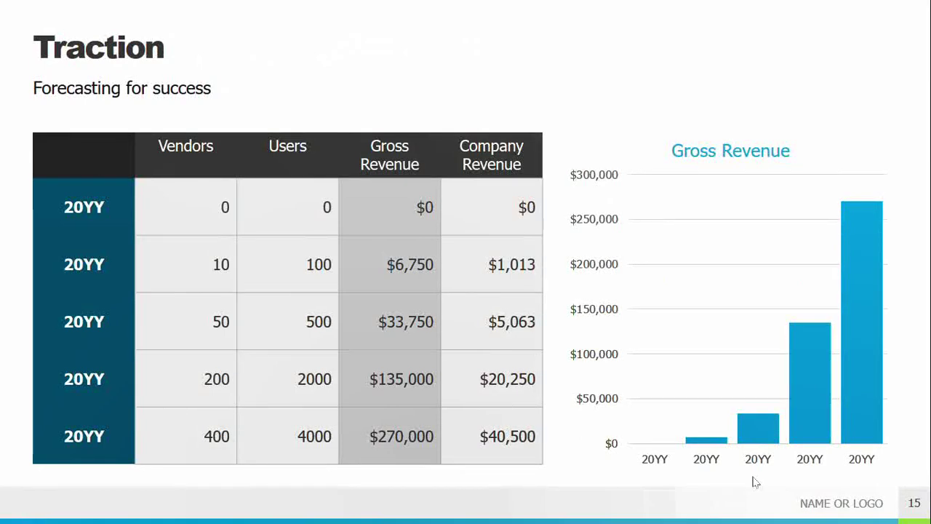
pyautogui.click(754, 482)
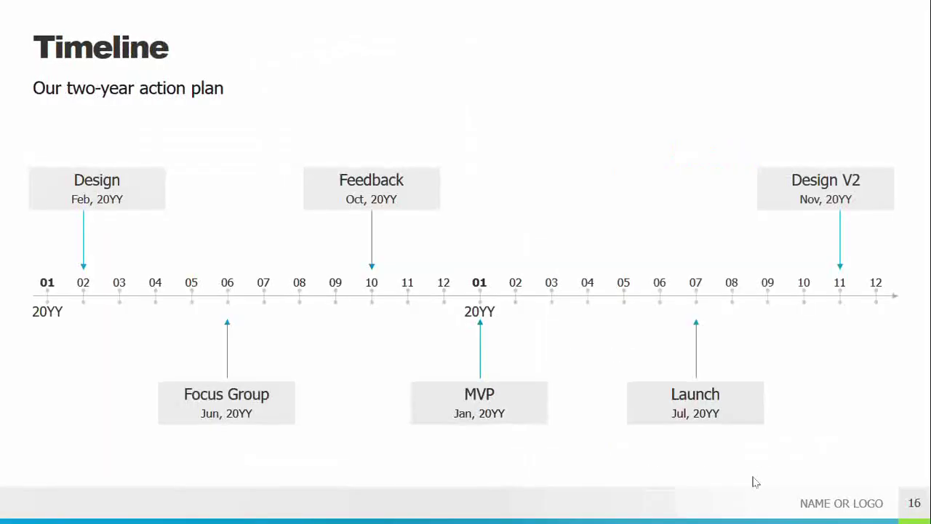
pyautogui.click(754, 482)
pyautogui.click(754, 481)
pyautogui.click(754, 482)
pyautogui.click(754, 481)
pyautogui.click(753, 478)
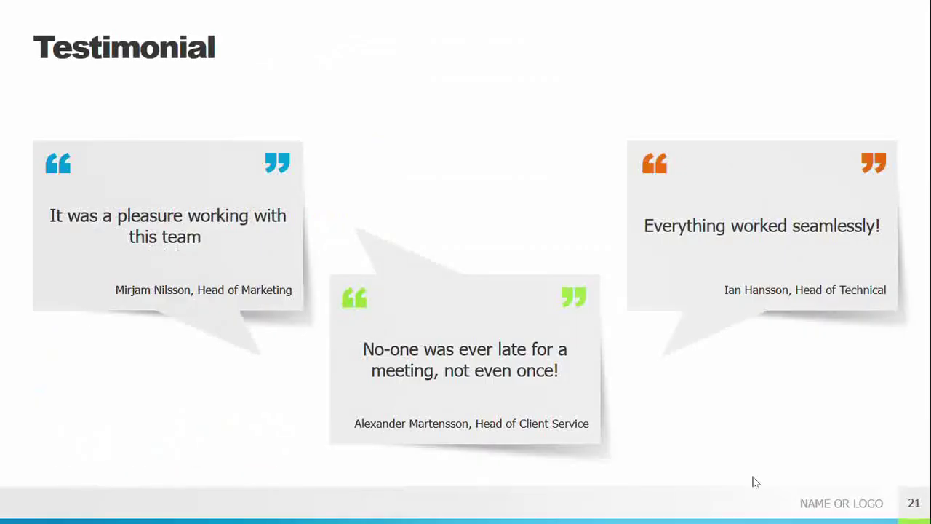
pyautogui.click(754, 478)
pyautogui.click(753, 478)
pyautogui.click(753, 478)
pyautogui.click(752, 477)
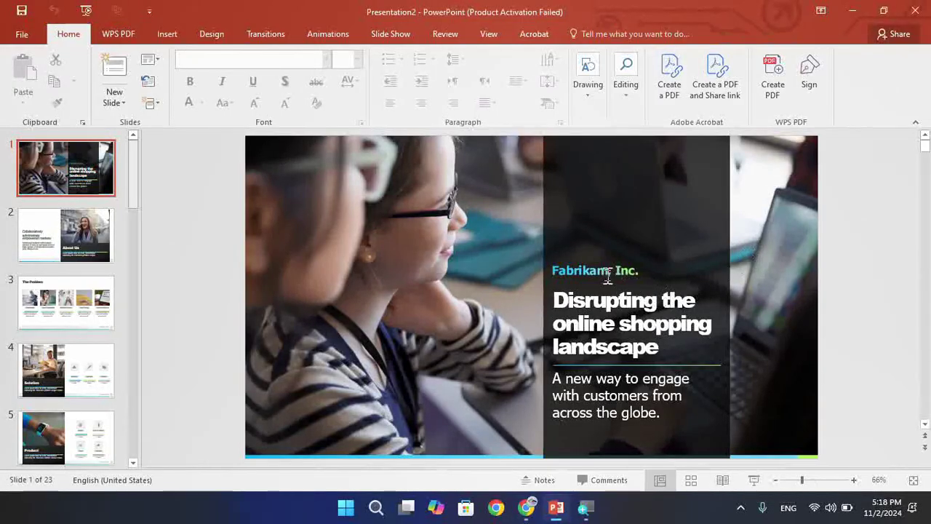
# - On slide 2, change the photo panel heading 'About Us' to 'About me'
pyautogui.click(607, 273)
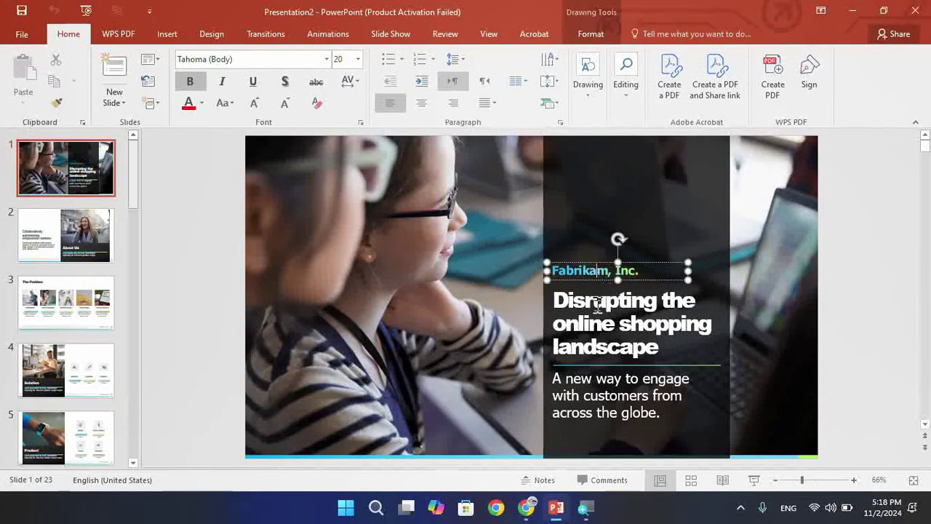
pyautogui.click(597, 304)
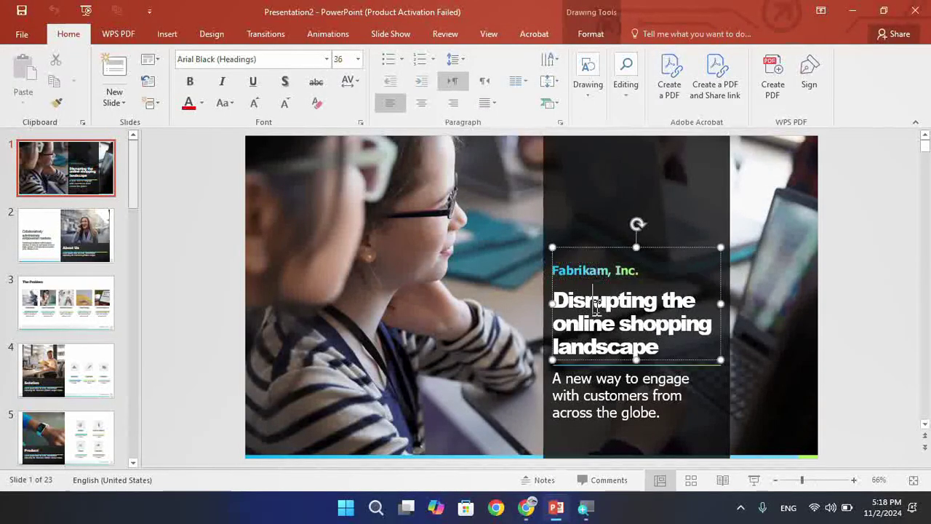
pyautogui.click(65, 235)
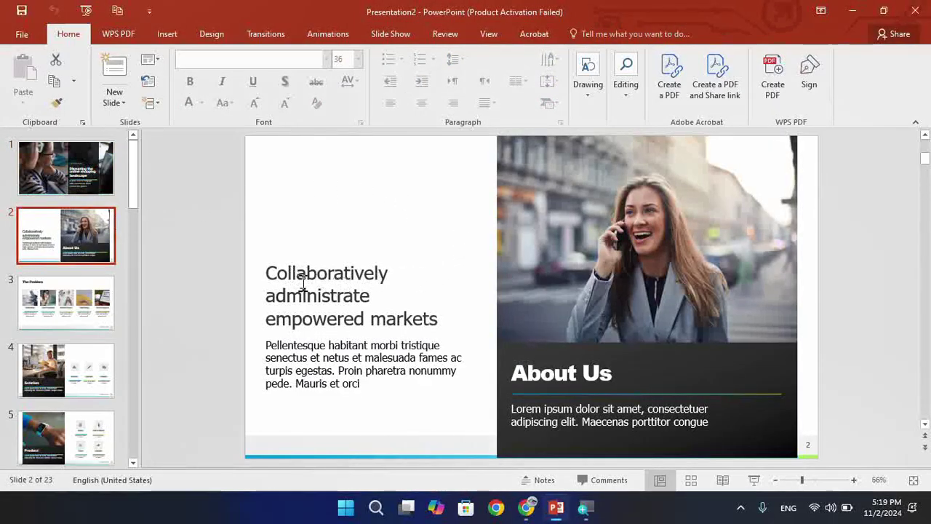
pyautogui.doubleClick(601, 376)
pyautogui.write('me')
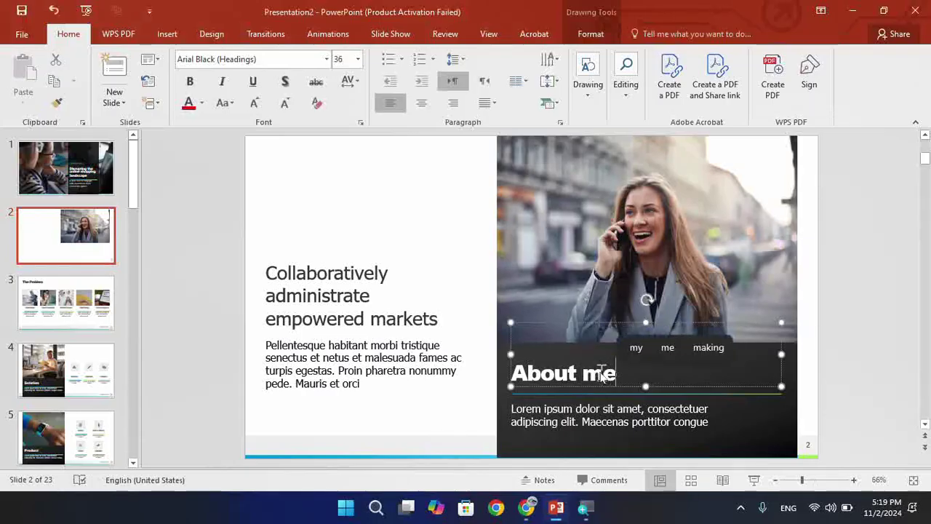
pyautogui.click(664, 263)
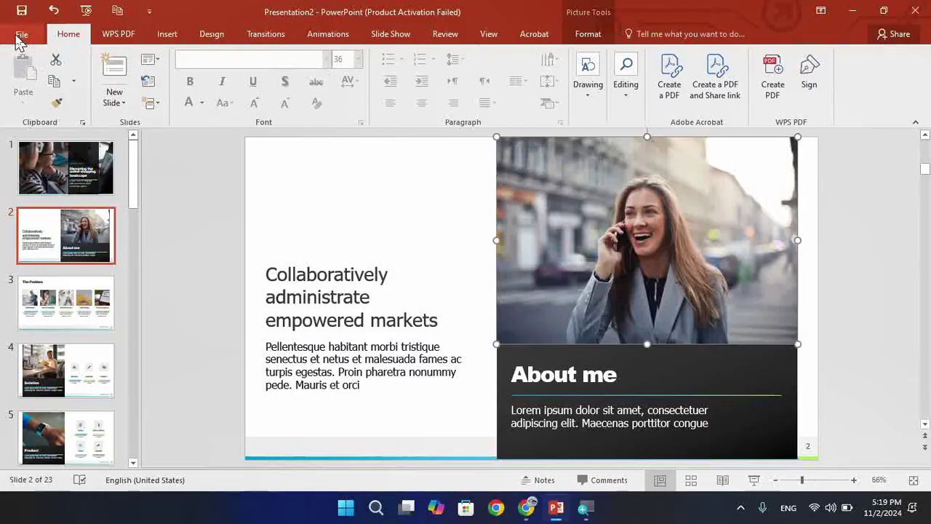
# - Browse Desktop, Downloads and Documents in the Save As dialog, then cancel without saving
pyautogui.click(199, 177)
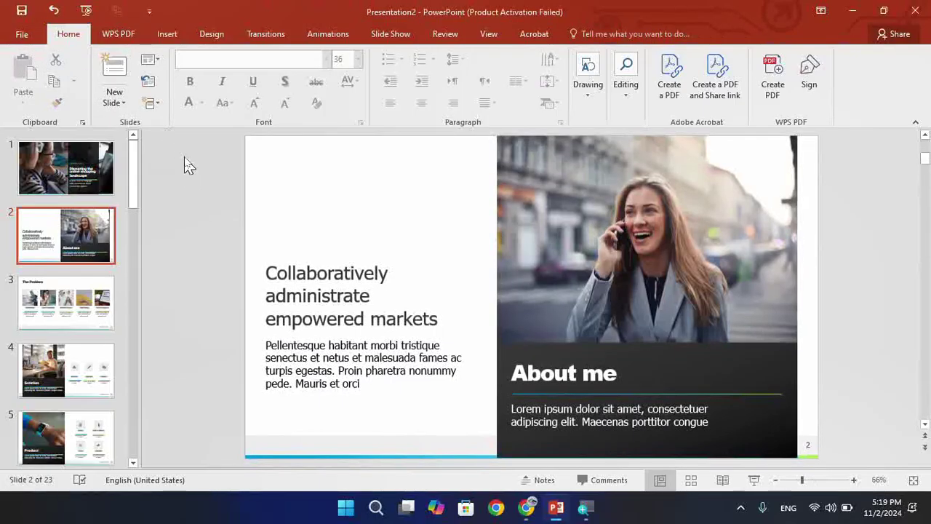
pyautogui.hotkey('ctrl', 's')
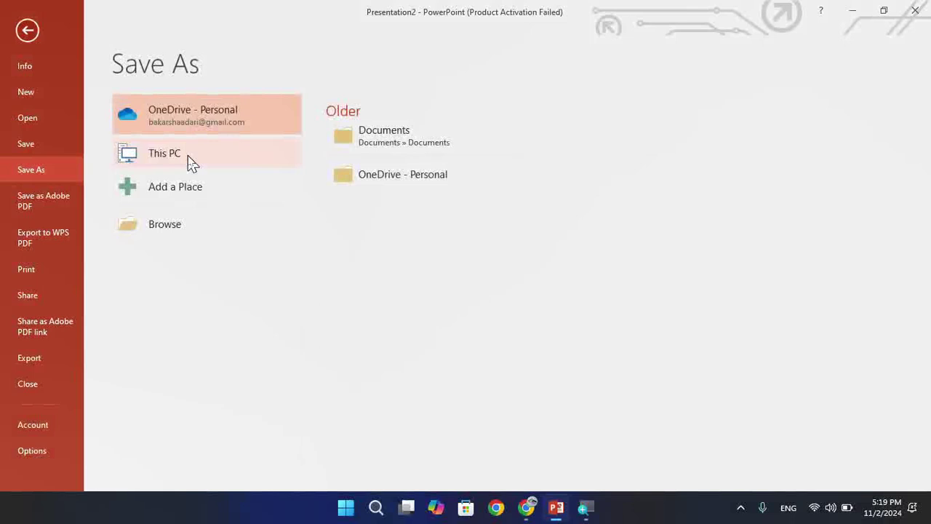
pyautogui.click(52, 169)
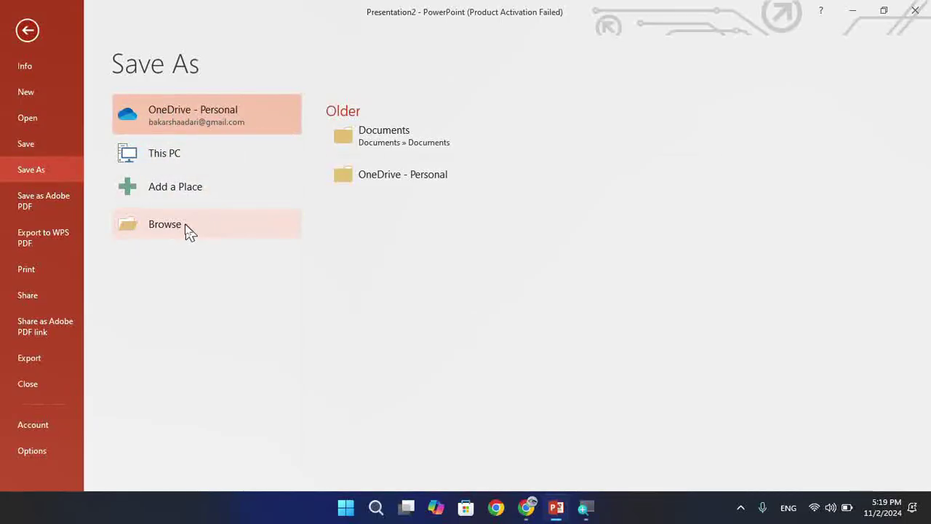
pyautogui.click(154, 154)
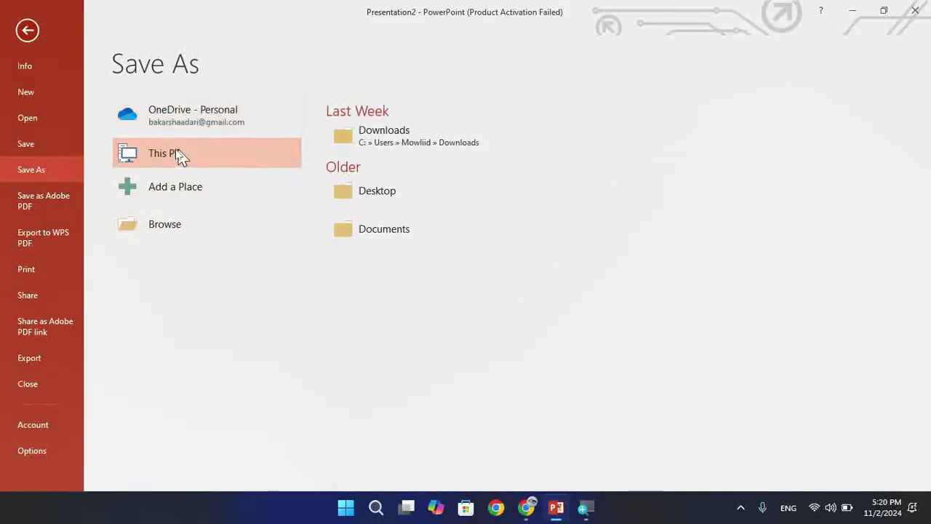
pyautogui.click(161, 225)
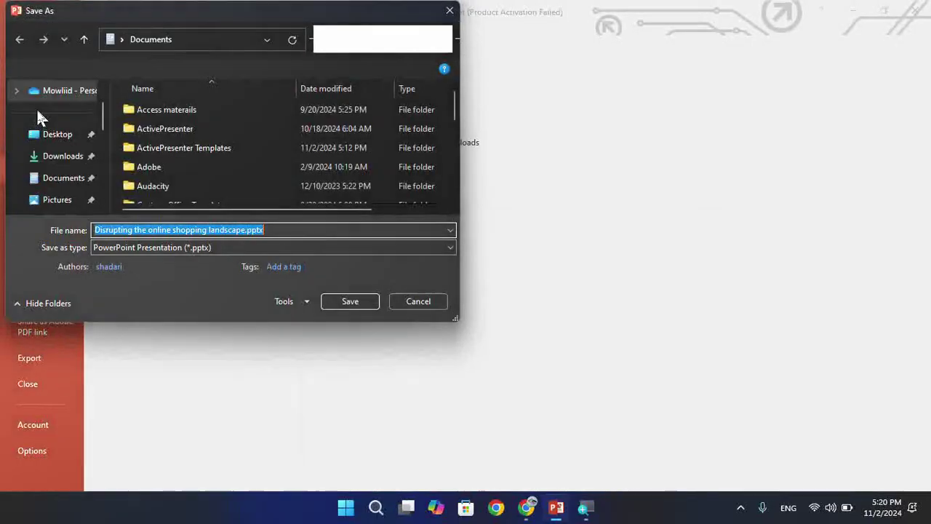
pyautogui.click(58, 136)
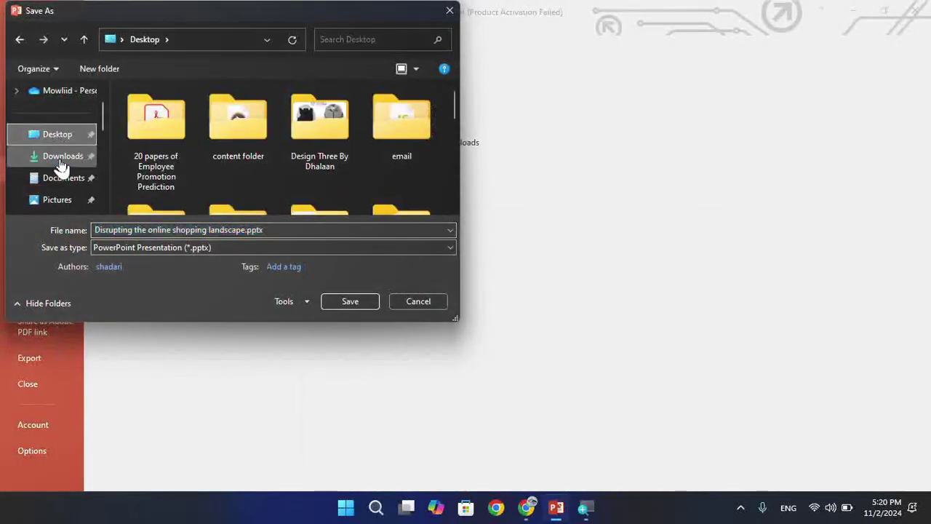
pyautogui.click(60, 157)
pyautogui.click(65, 186)
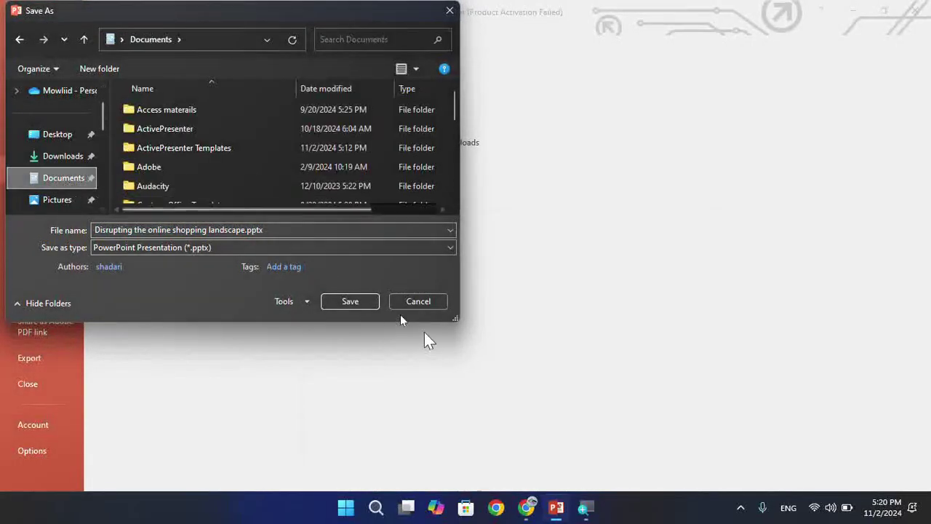
pyautogui.click(419, 301)
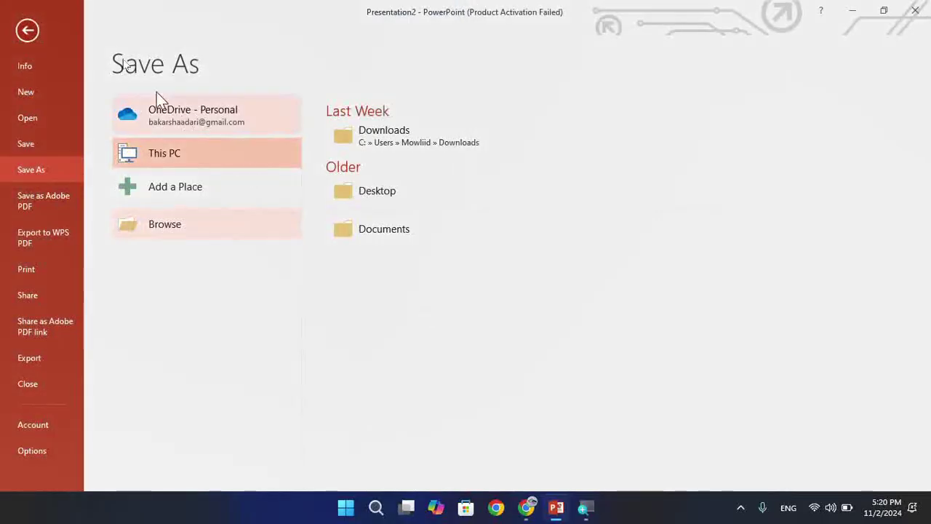
pyautogui.click(26, 32)
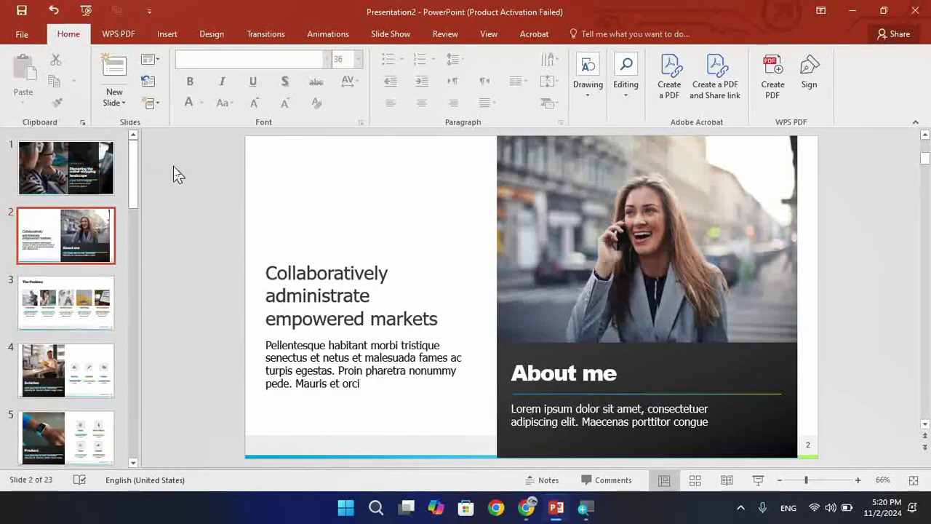
# - Open Save As for this PC and choose Documents as the save location
pyautogui.click(23, 36)
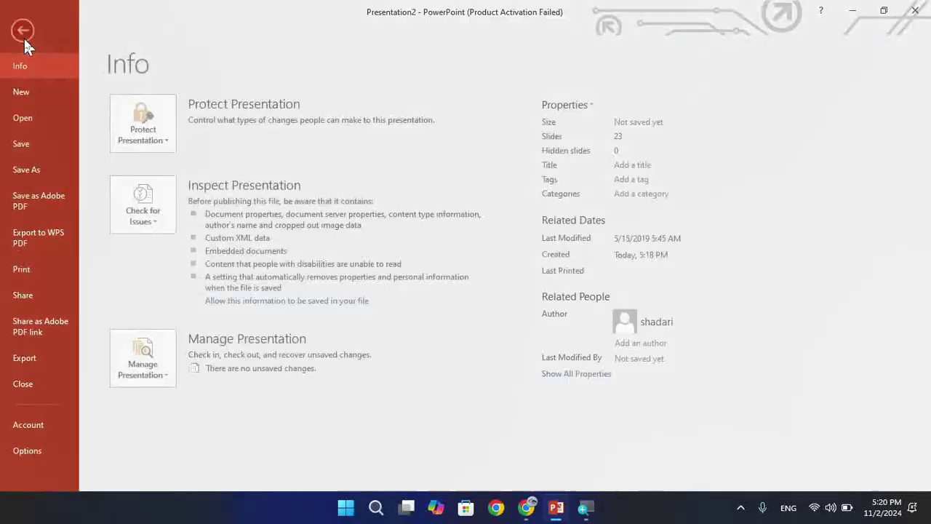
pyautogui.click(23, 145)
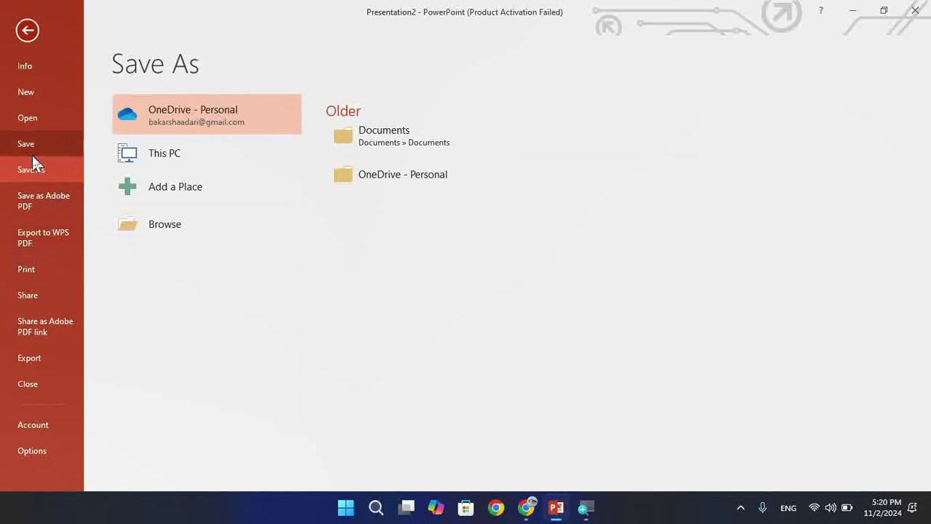
pyautogui.click(169, 166)
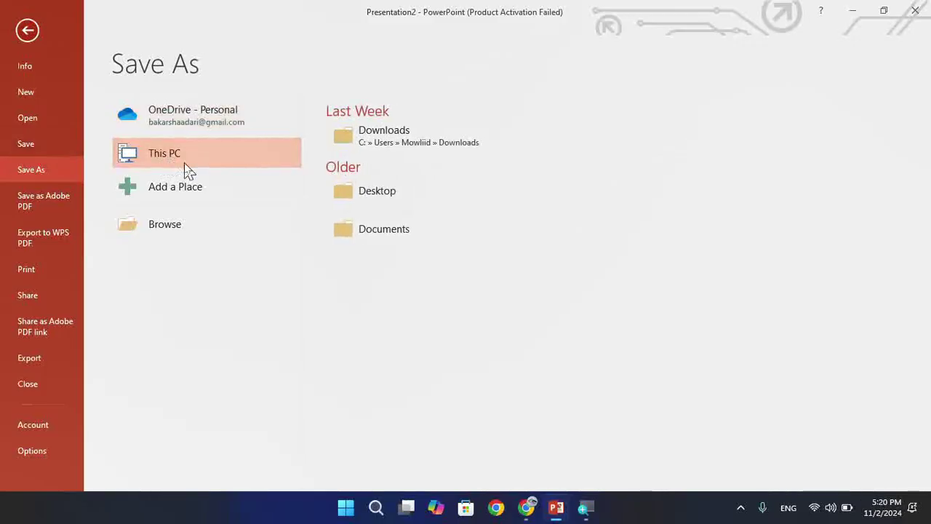
pyautogui.click(416, 191)
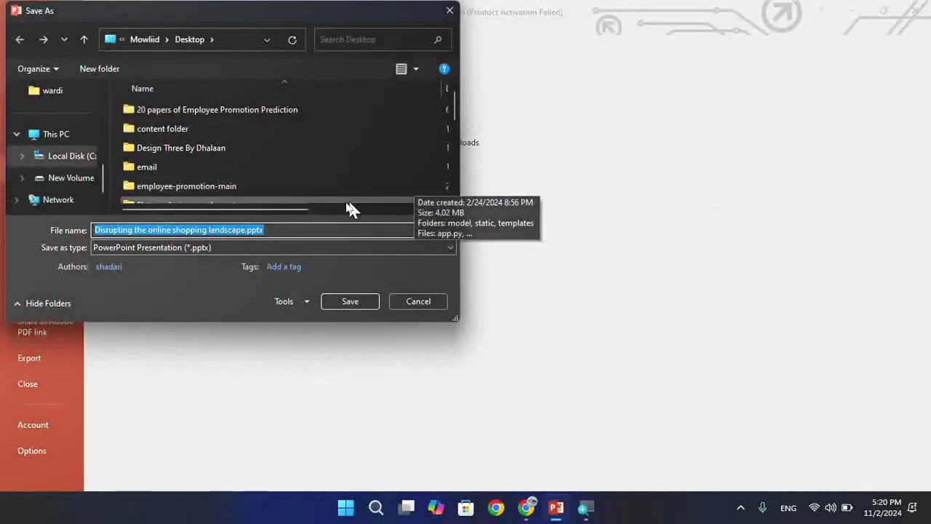
pyautogui.moveTo(103, 178)
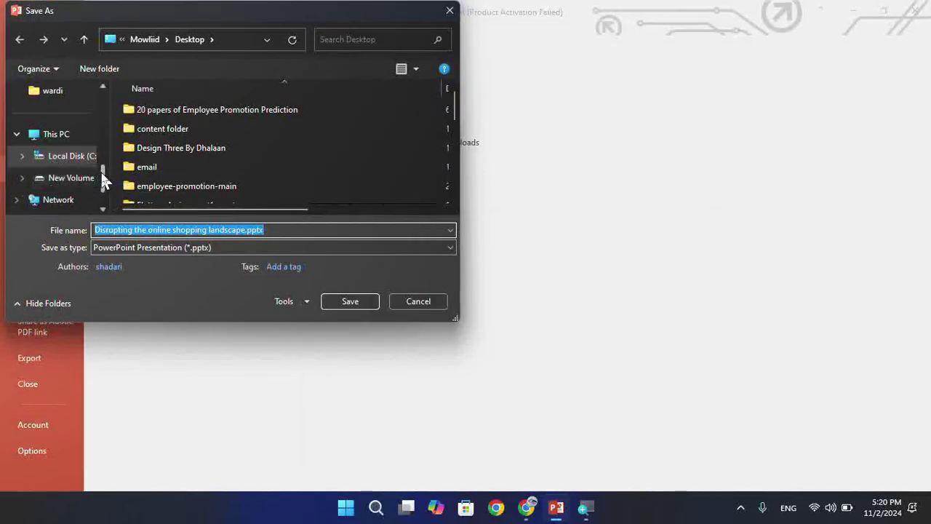
pyautogui.scroll(3, 102, 180)
pyautogui.scroll(2, 102, 139)
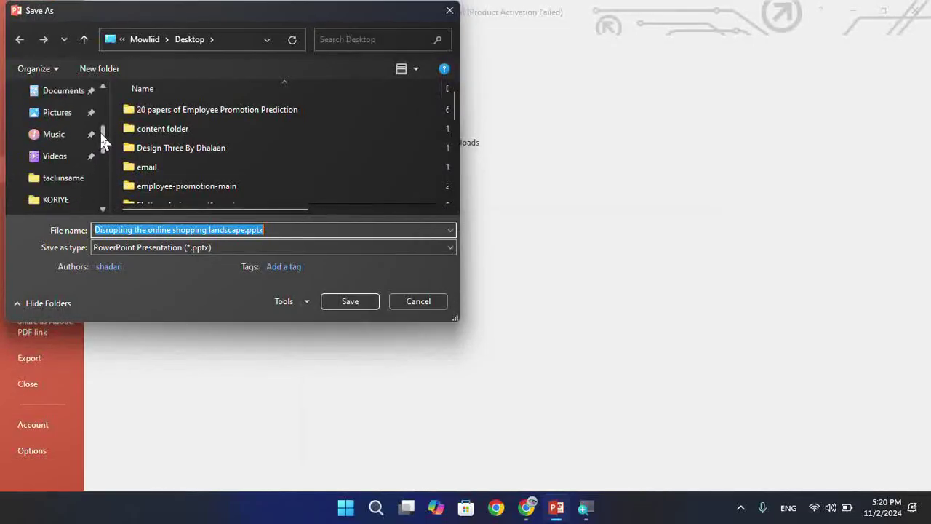
pyautogui.click(64, 91)
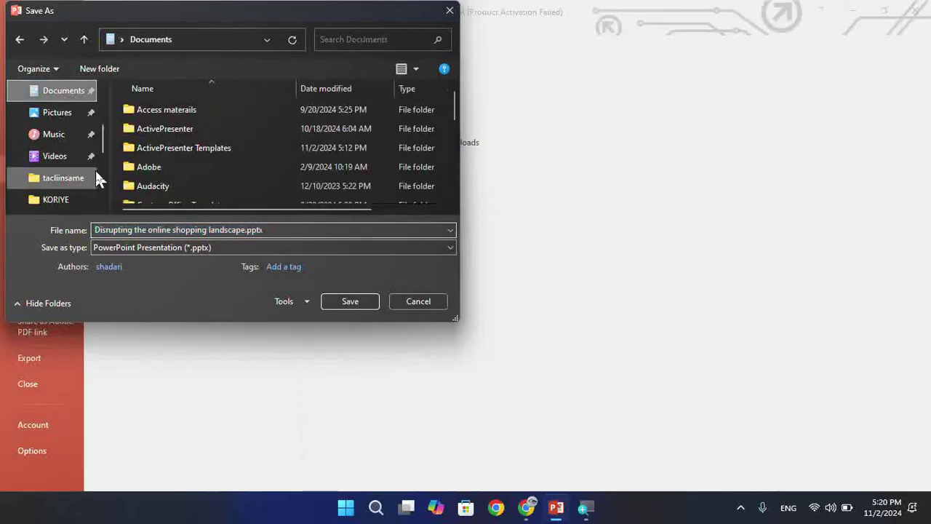
# - Create folder 'course abour ppt', save the deck there, and close PowerPoint
pyautogui.click(94, 73)
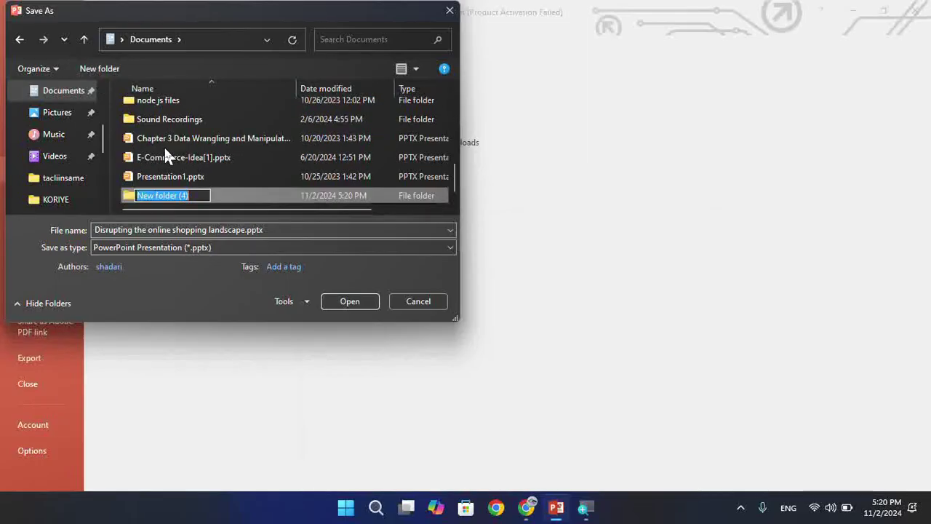
pyautogui.write('cour')
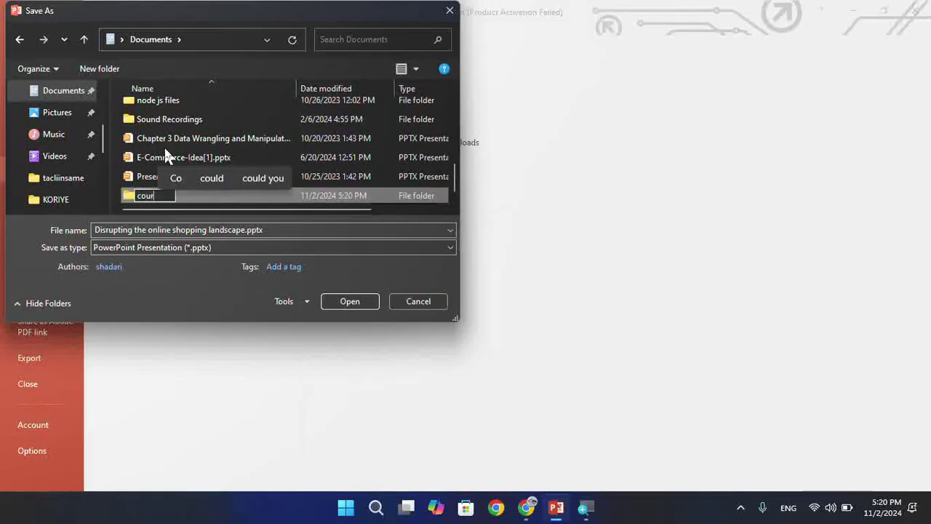
pyautogui.write('se abour')
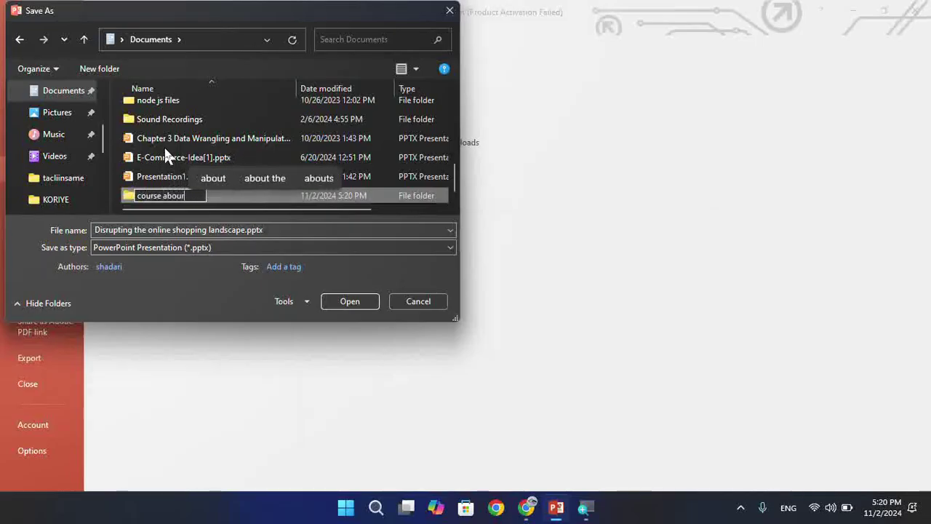
pyautogui.write(' pppt')
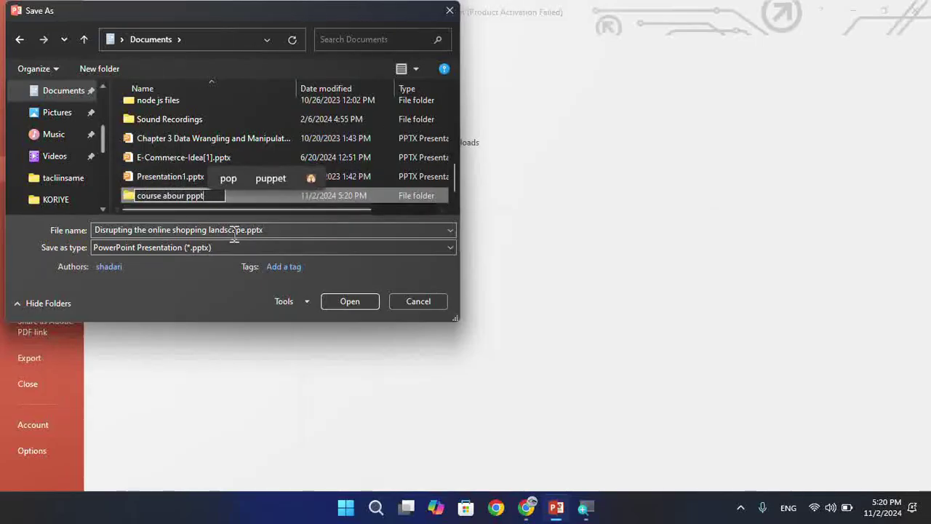
pyautogui.press('BackSpace')
pyautogui.press('BackSpace')
pyautogui.write('t')
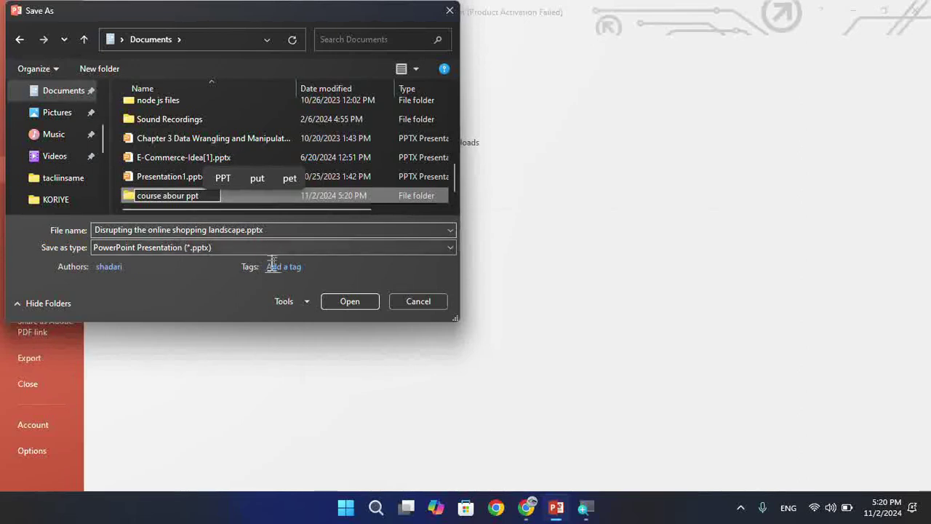
pyautogui.click(350, 302)
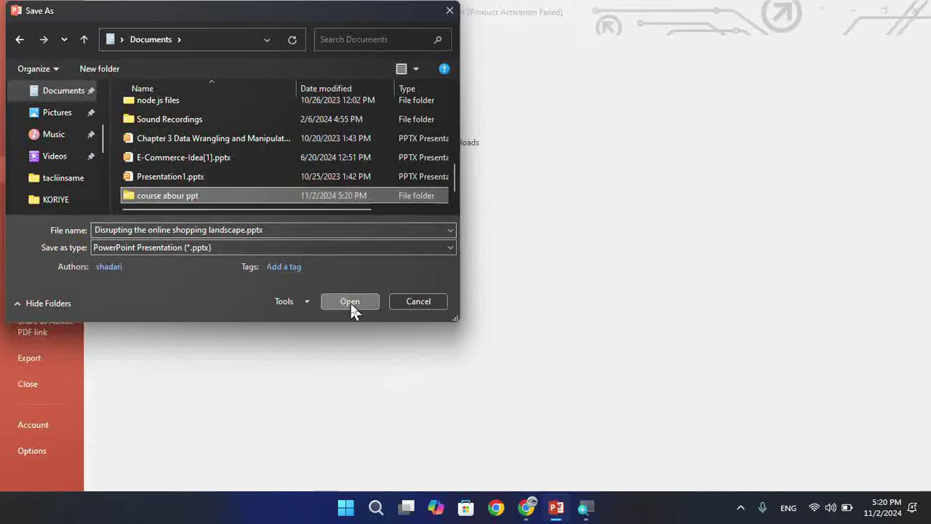
pyautogui.click(350, 302)
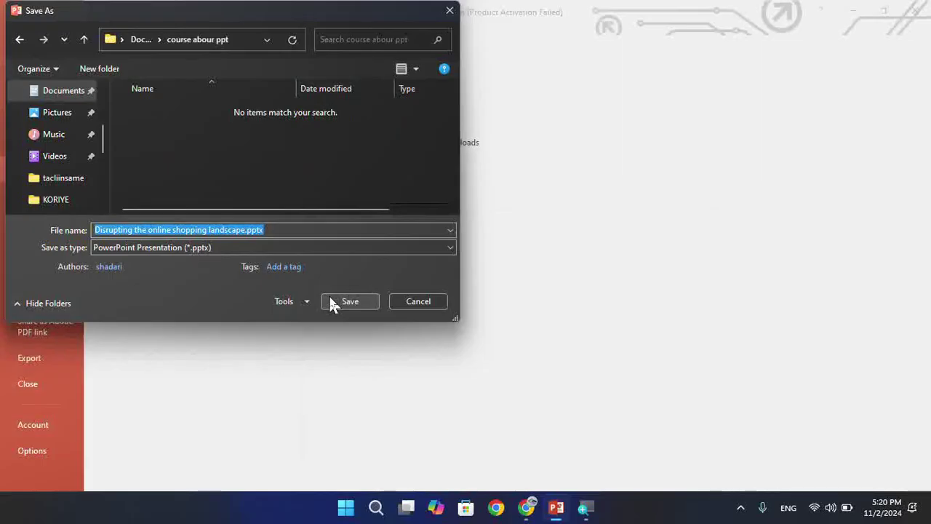
pyautogui.click(330, 300)
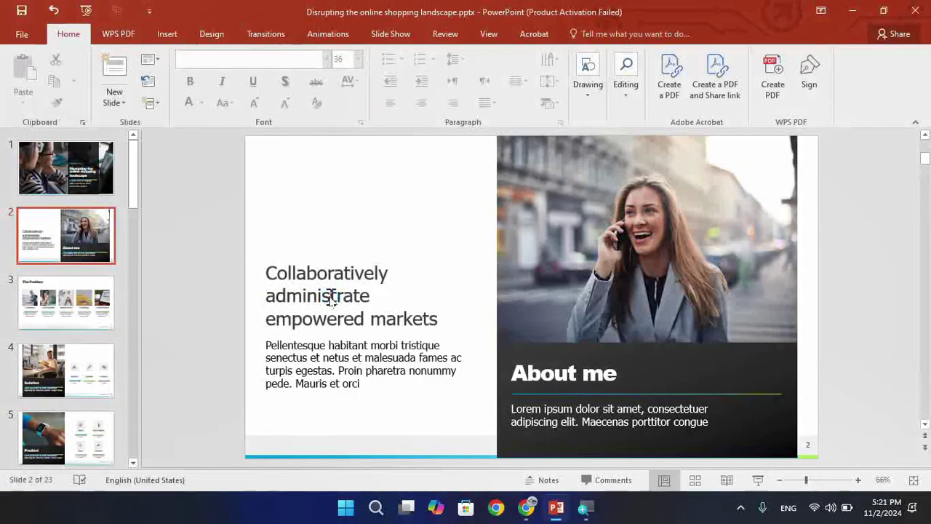
pyautogui.click(915, 10)
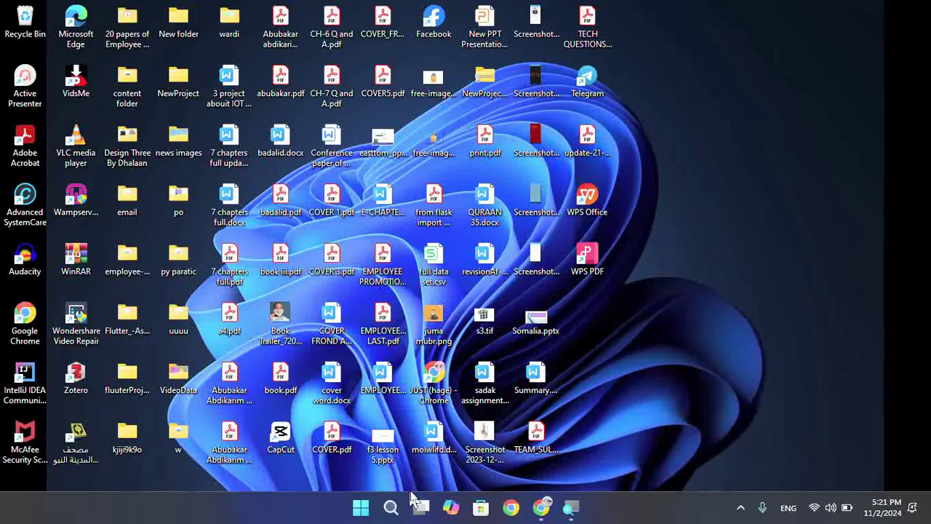
# - Launch PowerPoint 2016 by searching 'pp' from the Start menu
pyautogui.click(362, 509)
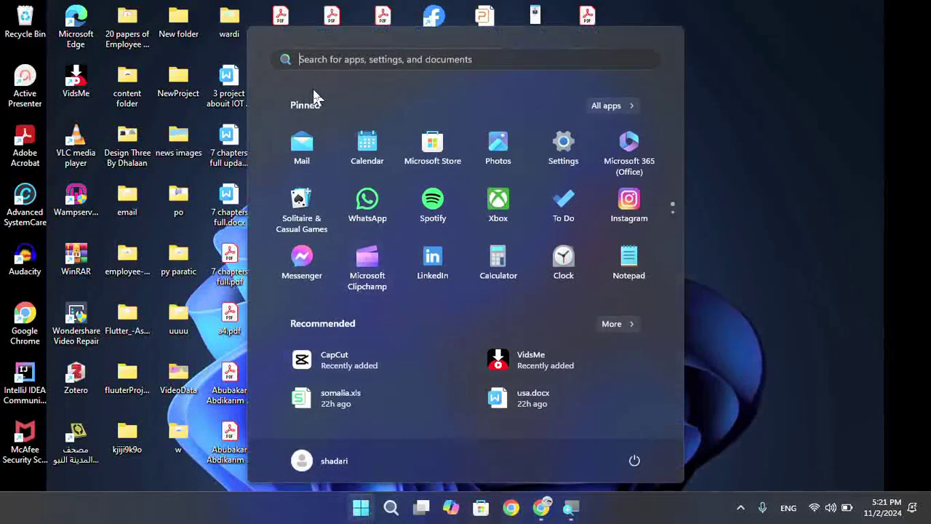
pyautogui.write('pp')
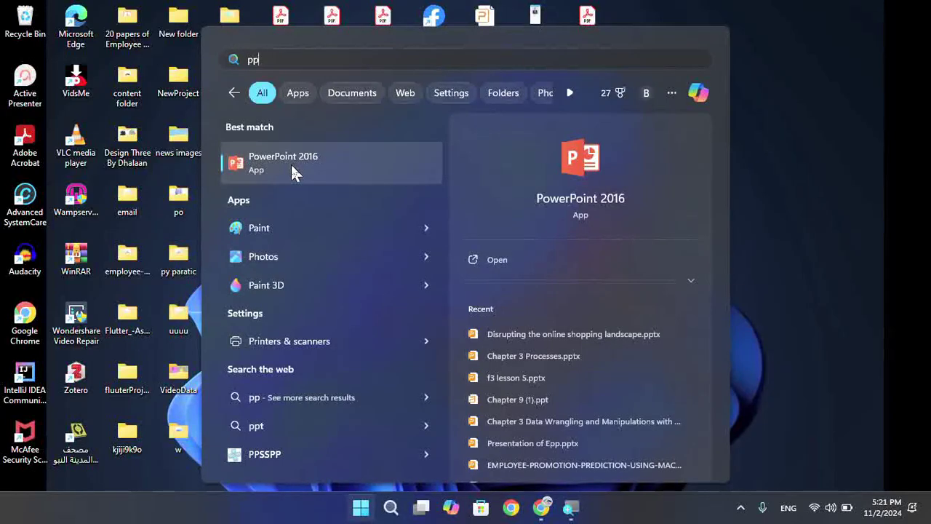
pyautogui.click(292, 166)
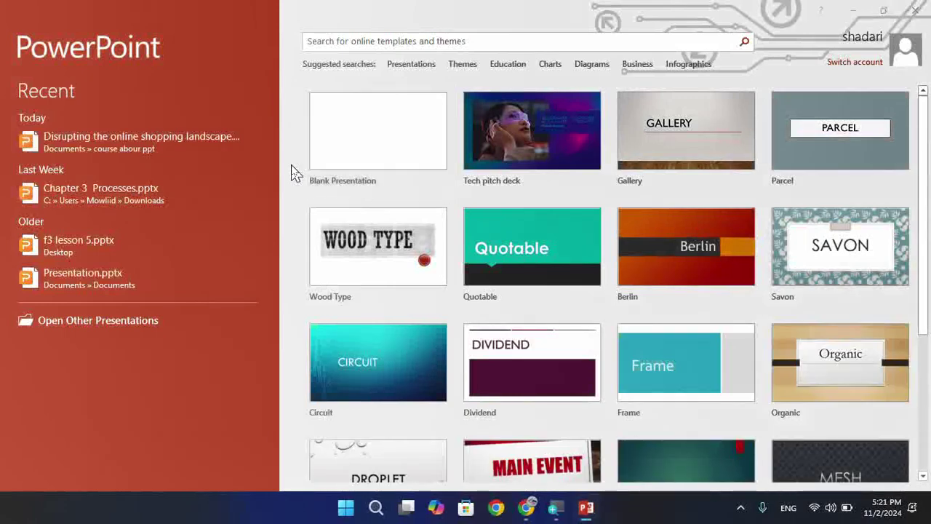
# - Decline the default-program prompt, dismiss the activation notice, and exit PowerPoint
pyautogui.click(498, 298)
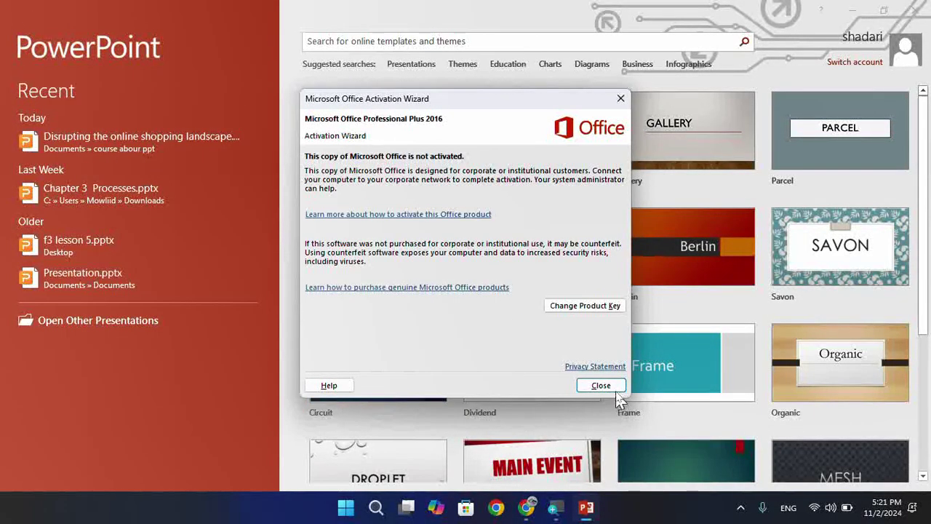
pyautogui.click(611, 386)
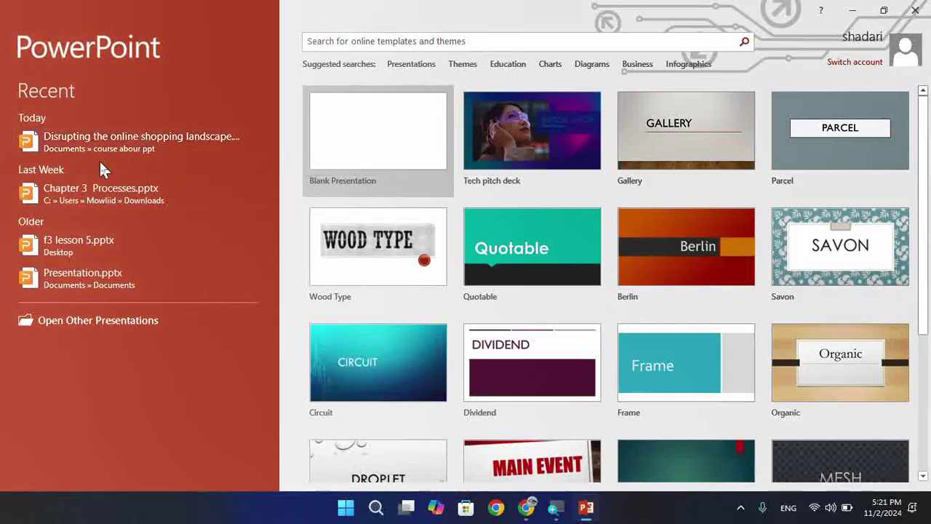
pyautogui.click(914, 10)
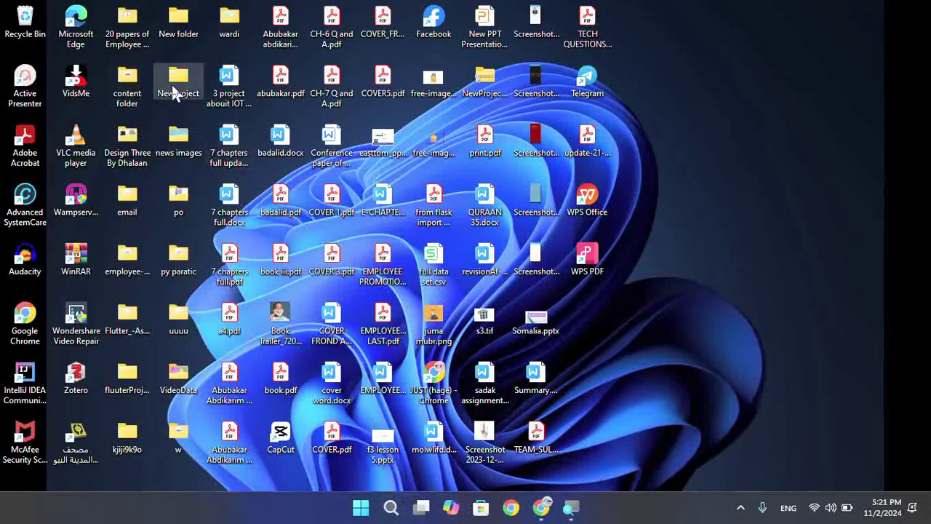
# - Open a File Explorer window from the desktop and browse the Documents folder
pyautogui.doubleClick(175, 89)
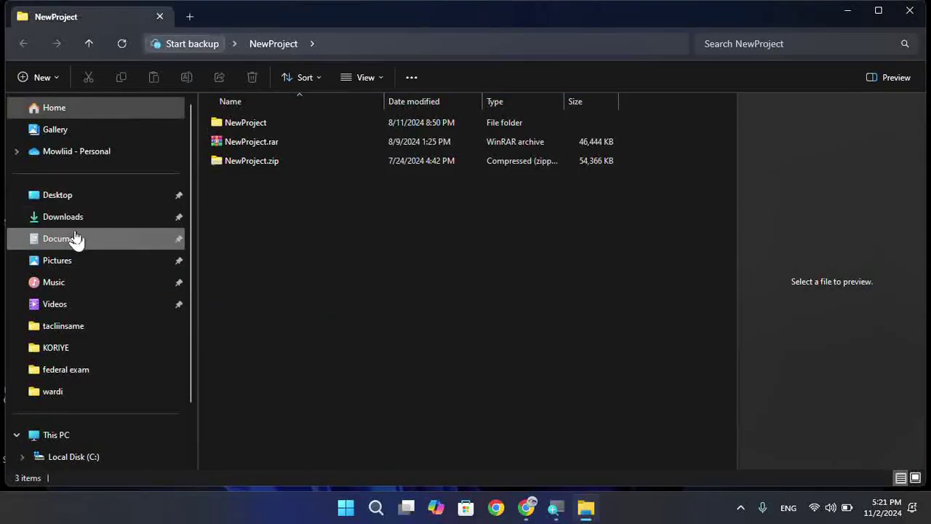
pyautogui.click(81, 240)
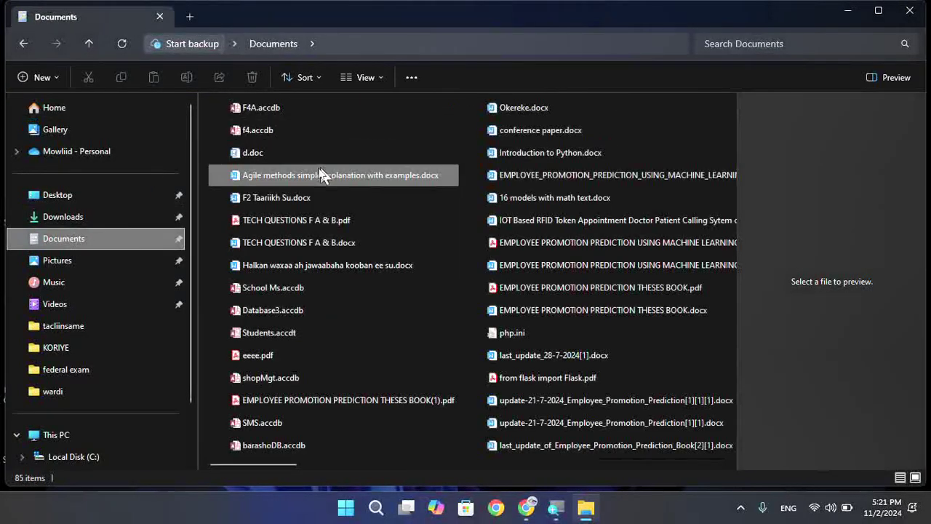
pyautogui.click(363, 222)
pyautogui.scroll(-5, 364, 225)
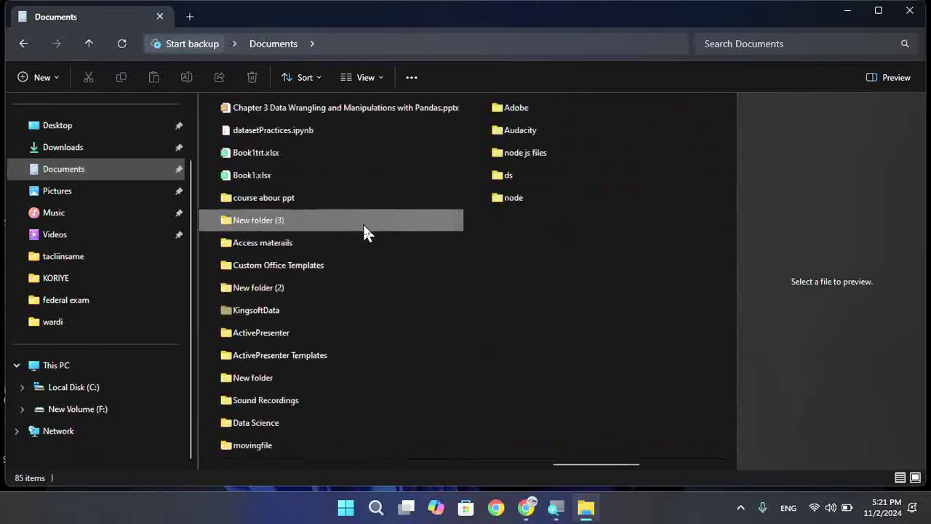
pyautogui.scroll(-5, 363, 226)
pyautogui.scroll(3, 364, 232)
pyautogui.scroll(-3, 363, 233)
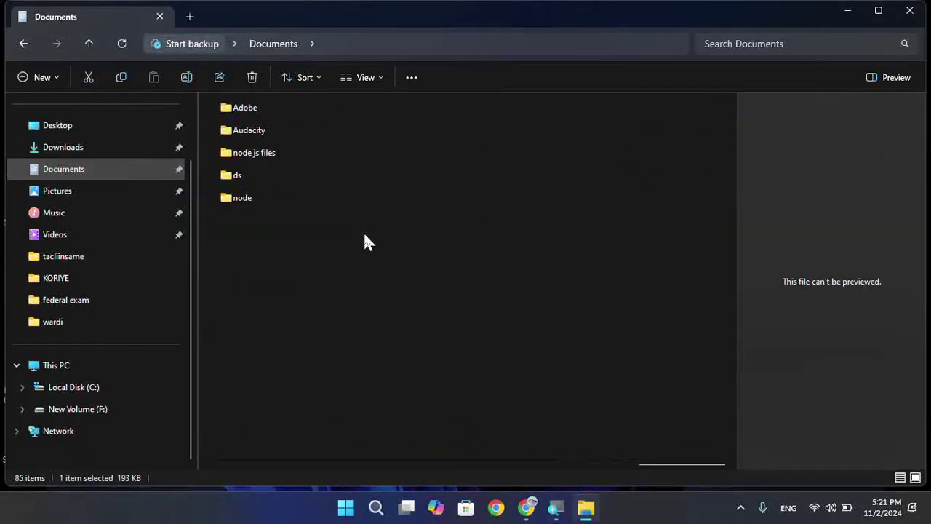
pyautogui.scroll(2, 364, 237)
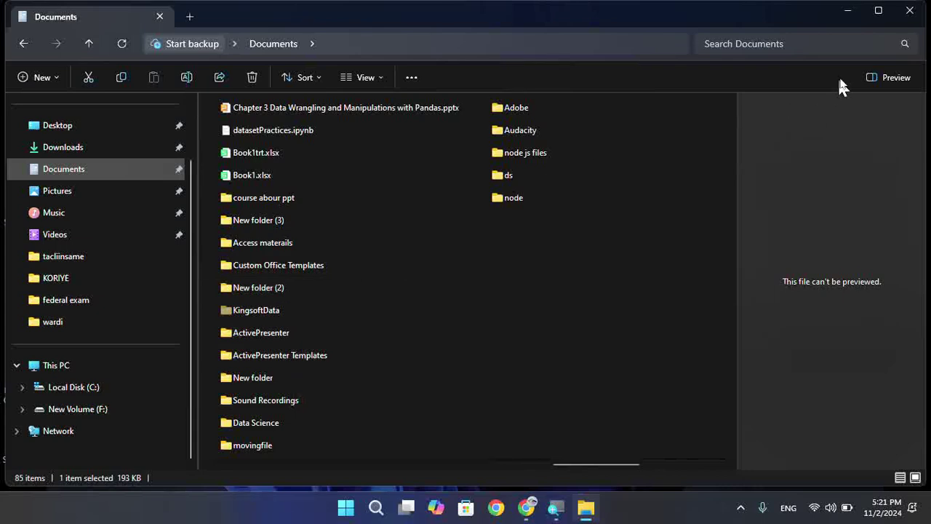
# - Search Documents for 'course', open the course abour ppt folder, and select the PPTX
pyautogui.click(821, 45)
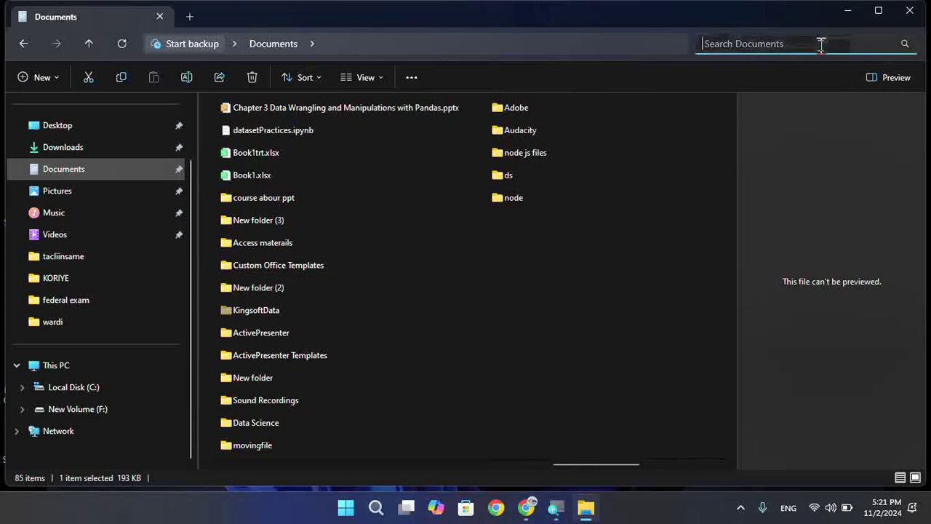
pyautogui.write('cours')
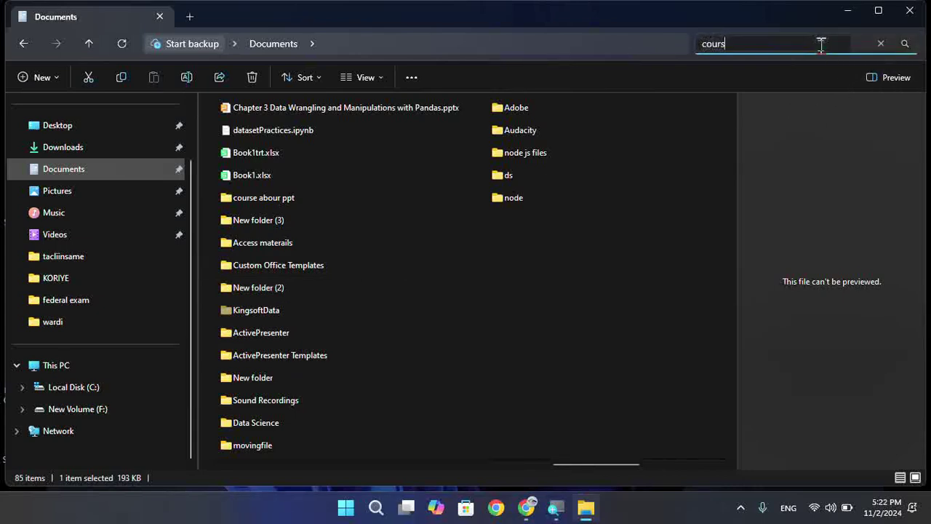
pyautogui.write('e')
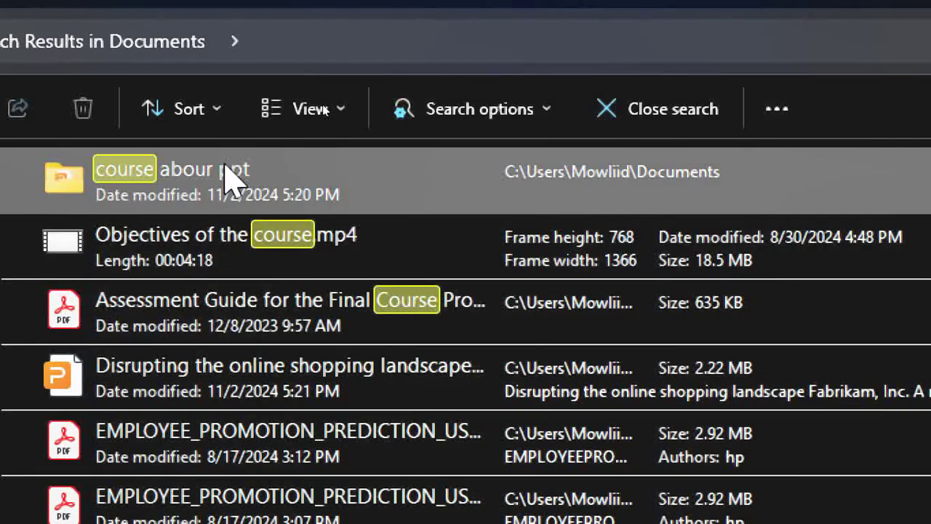
pyautogui.doubleClick(227, 174)
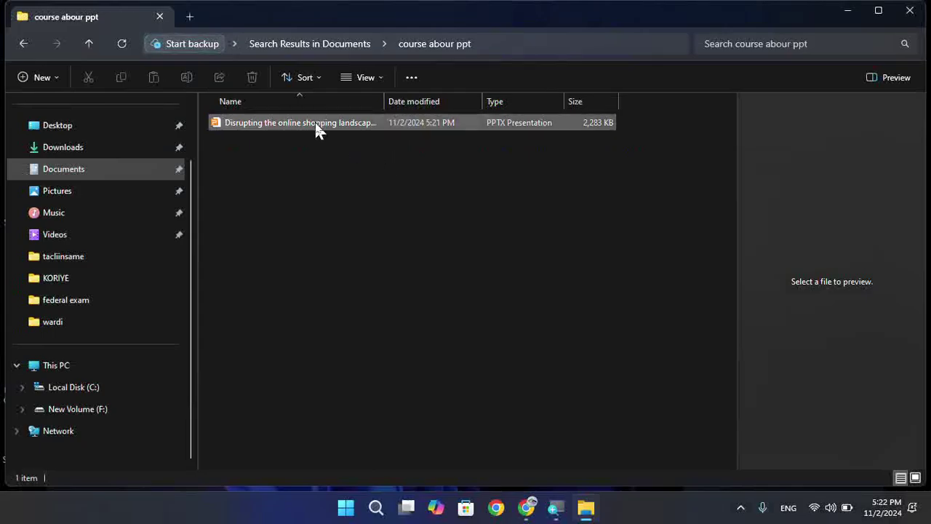
pyautogui.click(318, 129)
# - Open the saved deck in WPS Office, then reveal the hidden notification-area icons
pyautogui.doubleClick(318, 129)
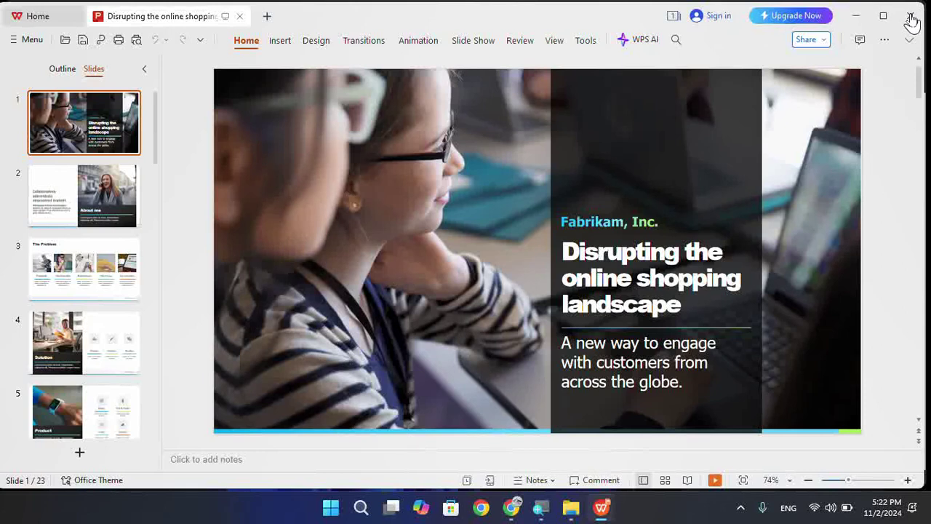
pyautogui.click(910, 21)
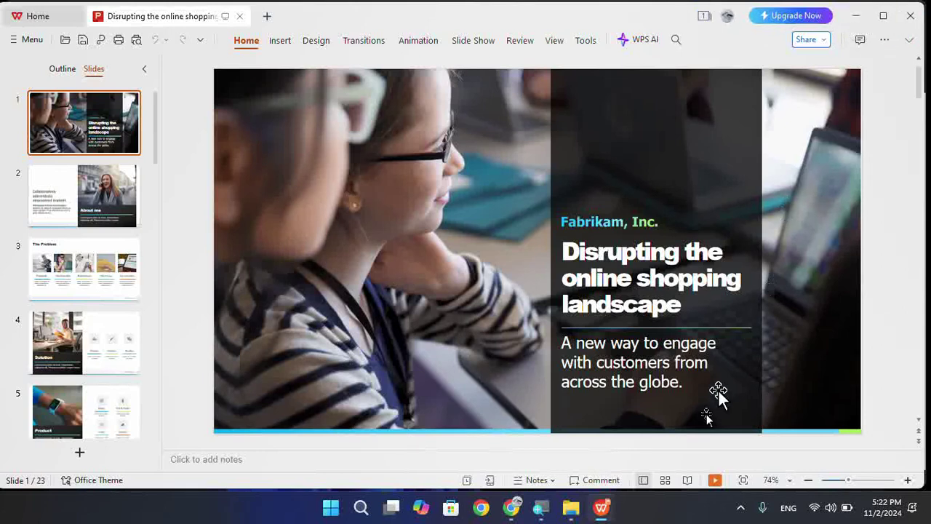
pyautogui.click(740, 507)
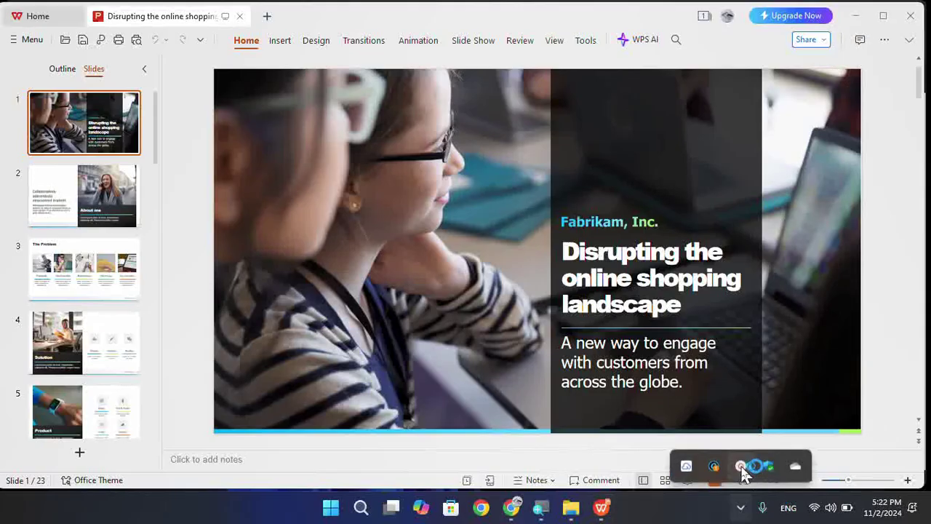